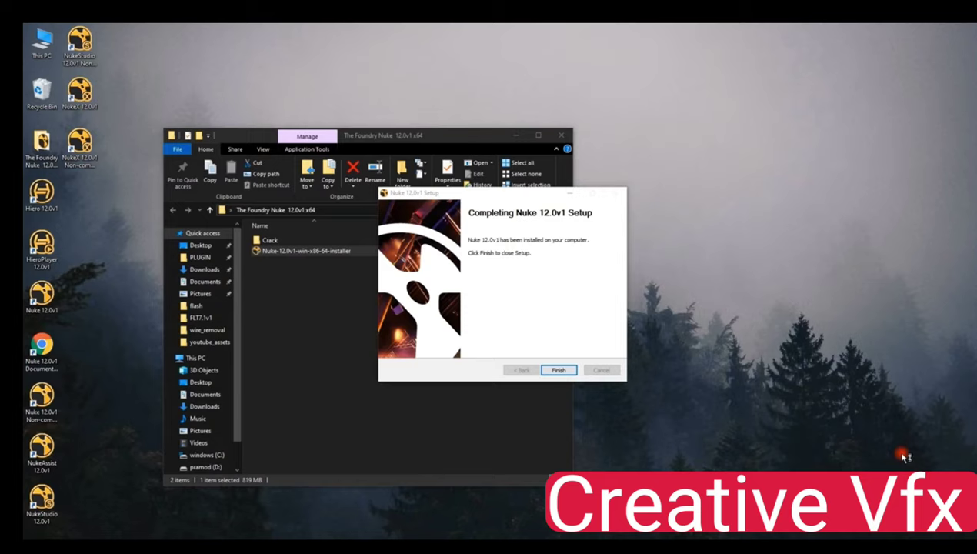
# Finish the Nuke 12.0v1 setup and launch the FLT7.1v1-win-x86-release-64 installer from the FLT7.1v1 folder inside Crack
pyautogui.click(557, 370)
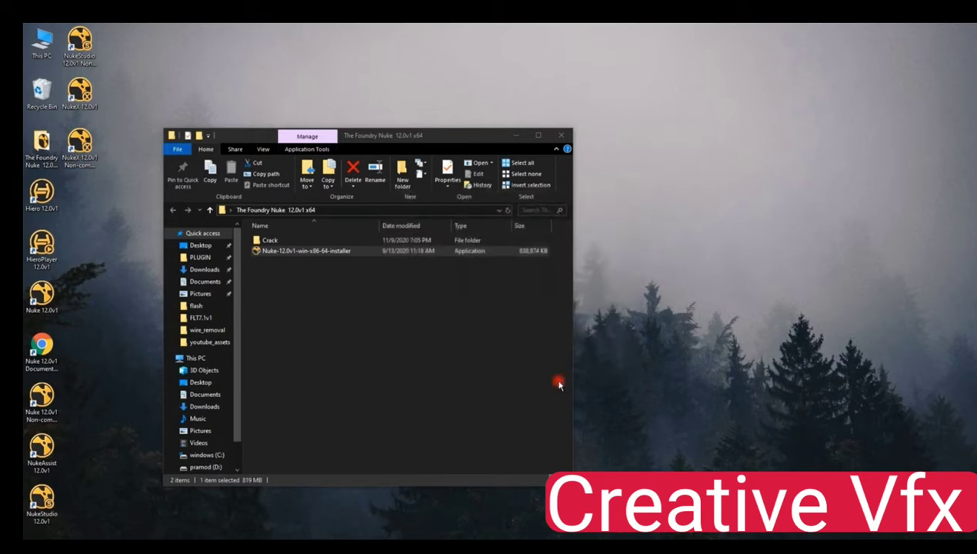
pyautogui.doubleClick(303, 243)
pyautogui.moveTo(389, 141); pyautogui.dragTo(534, 93)
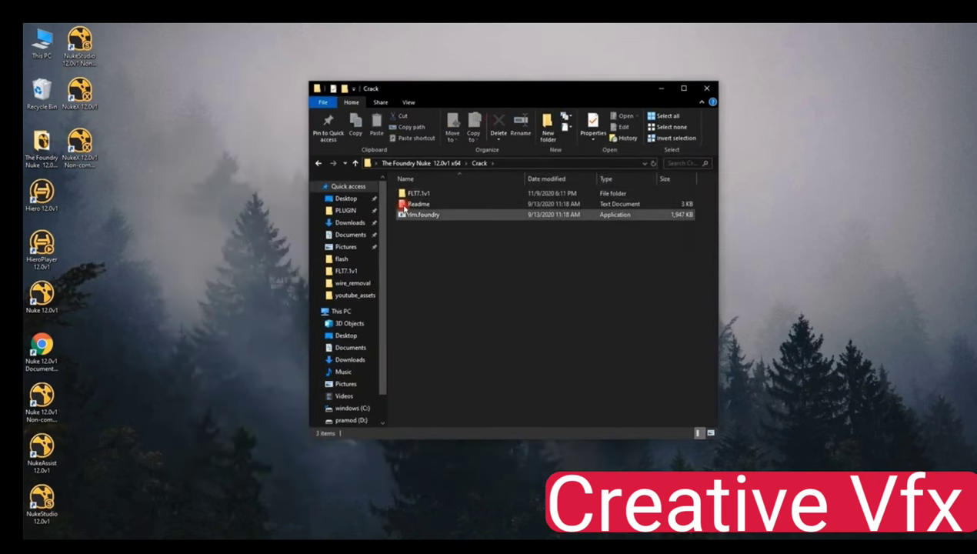
pyautogui.doubleClick(419, 193)
pyautogui.click(437, 205)
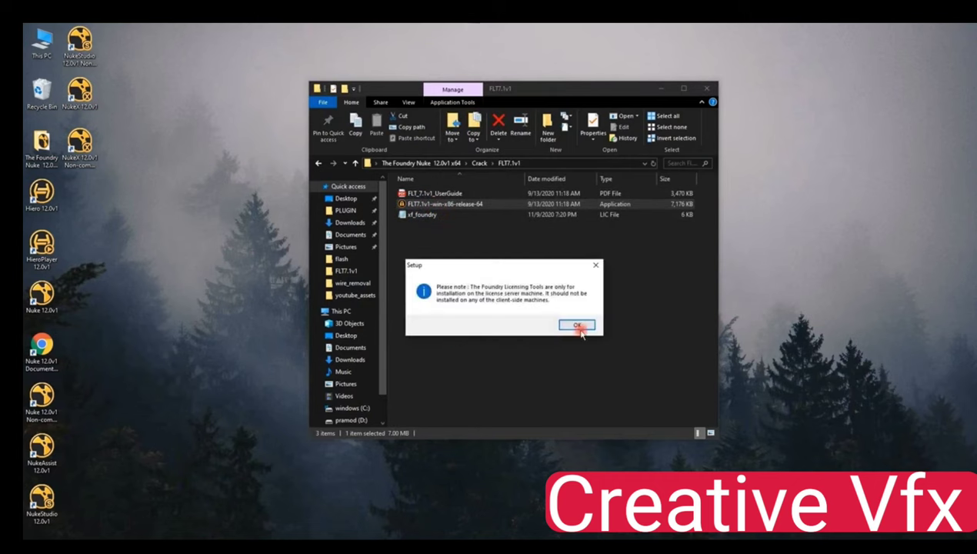
# Complete the FLT setup wizard to install the Foundry Licensing Tools, accepting the license agreement
pyautogui.click(579, 326)
pyautogui.click(559, 369)
pyautogui.click(435, 340)
pyautogui.click(557, 370)
pyautogui.click(563, 371)
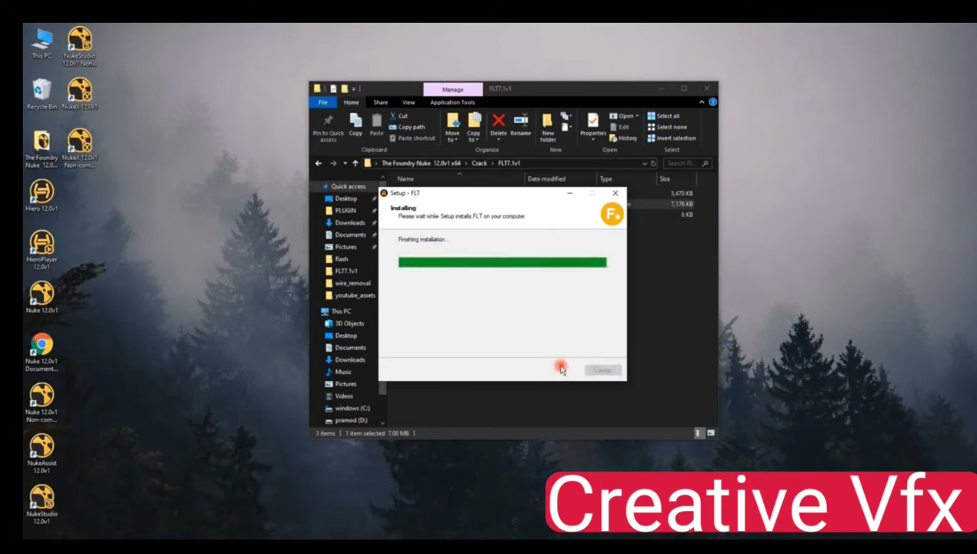
pyautogui.click(562, 371)
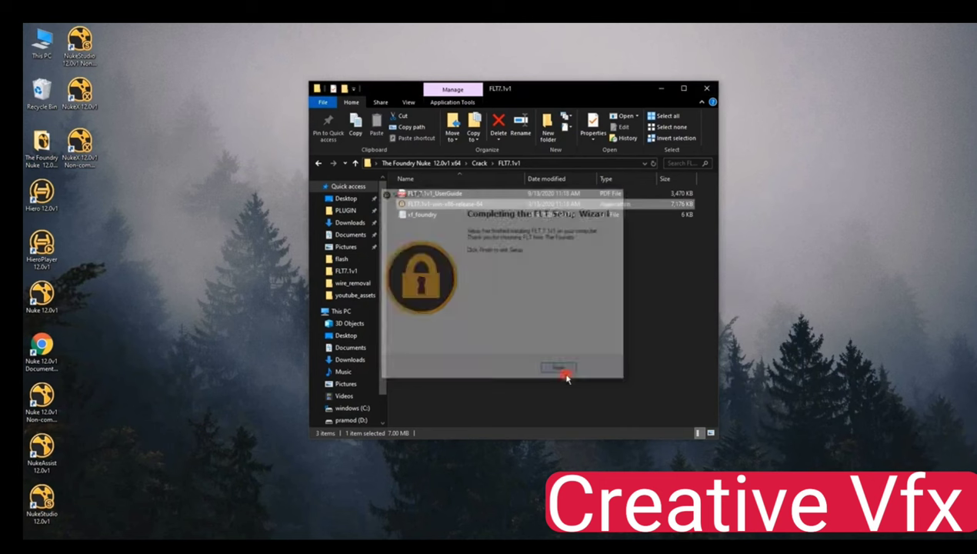
# Run the Foundry License Utility from The Foundry program group with administrator privileges and place its window clear of the folder window
pyautogui.click(37, 548)
pyautogui.scroll(-3, 102, 460)
pyautogui.scroll(-10, 102, 460)
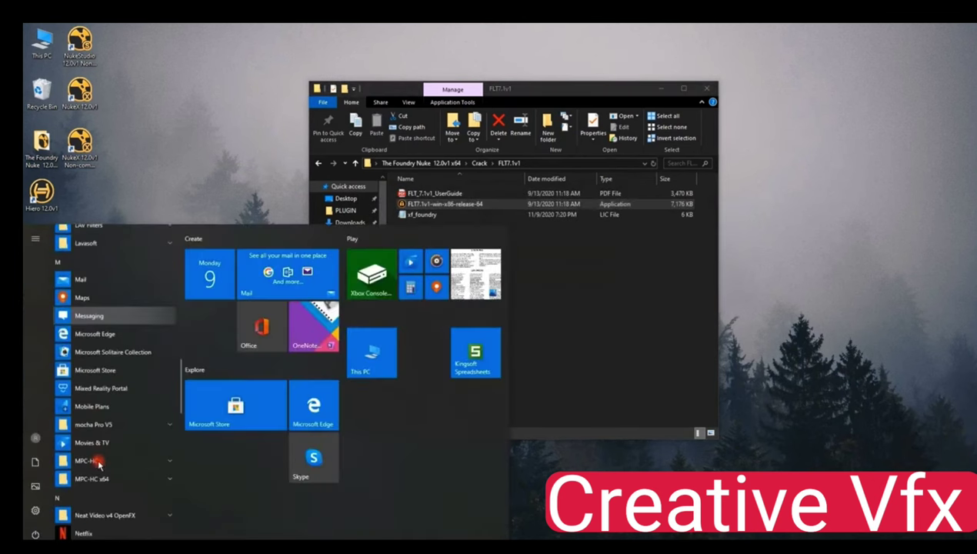
pyautogui.scroll(-5, 99, 465)
pyautogui.click(131, 416)
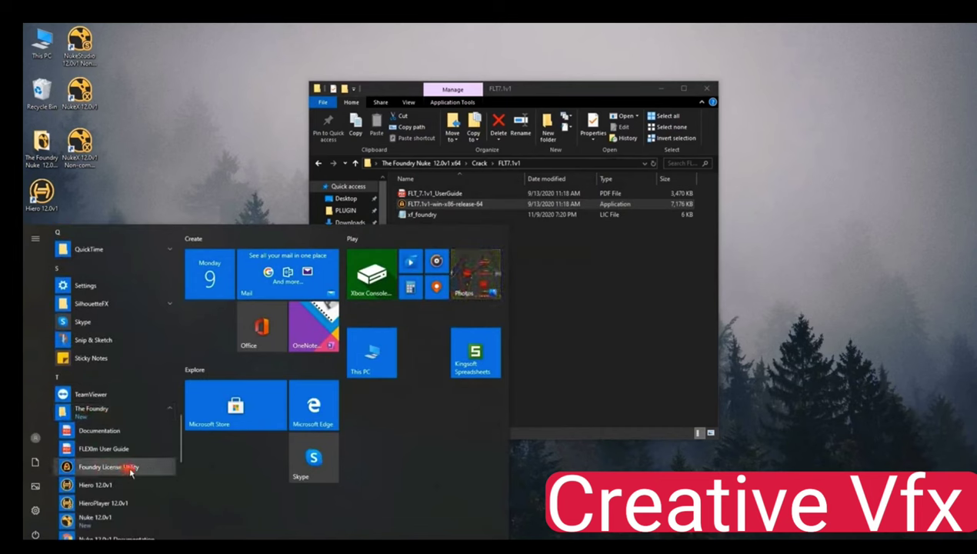
pyautogui.rightClick(131, 472)
pyautogui.moveTo(193, 495)
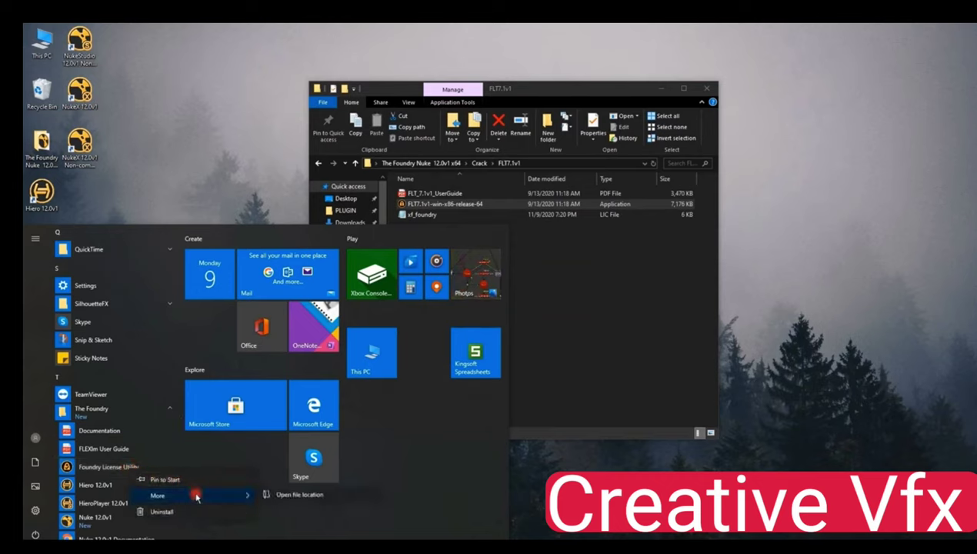
pyautogui.click(307, 515)
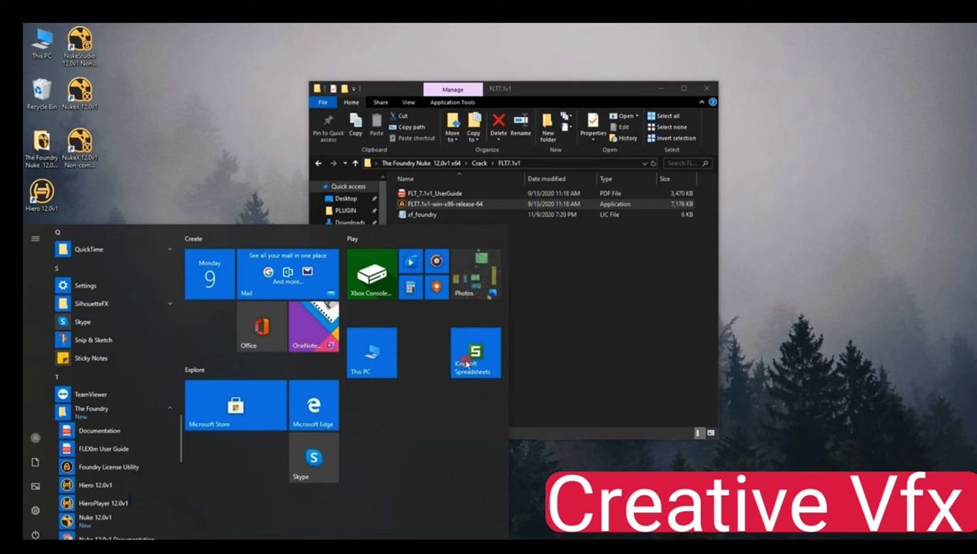
pyautogui.moveTo(651, 183); pyautogui.dragTo(844, 146)
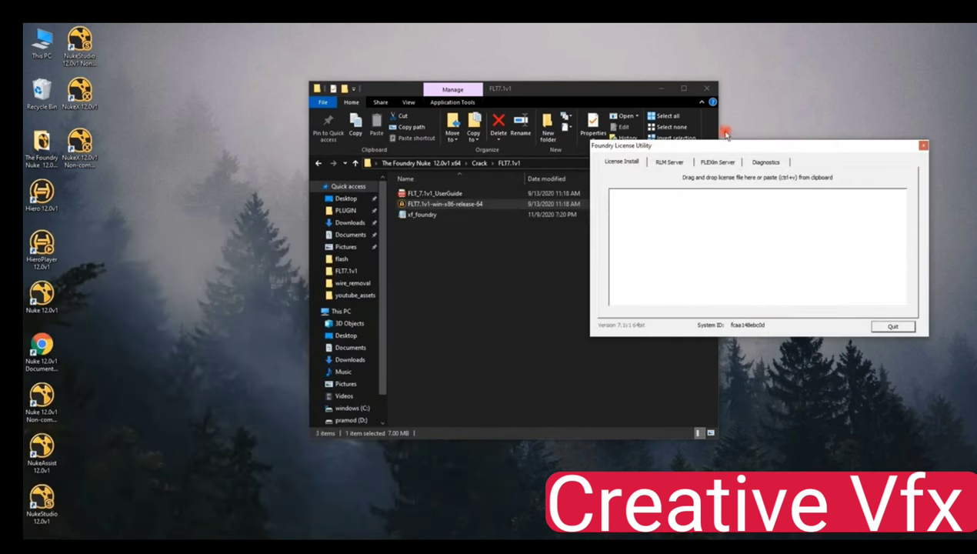
pyautogui.moveTo(749, 147); pyautogui.dragTo(705, 100)
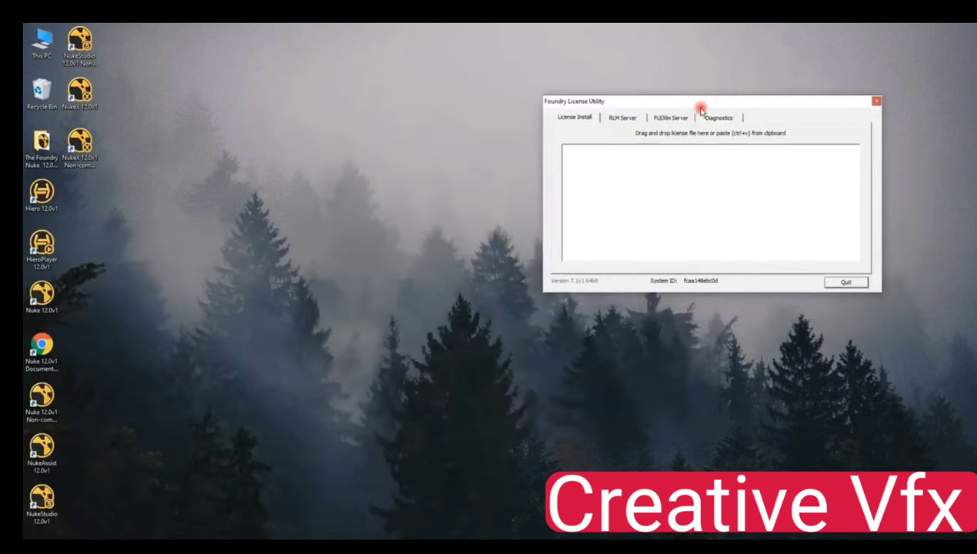
# Stop the RLM server in the Foundry License Utility and run the license diagnostics
pyautogui.click(613, 120)
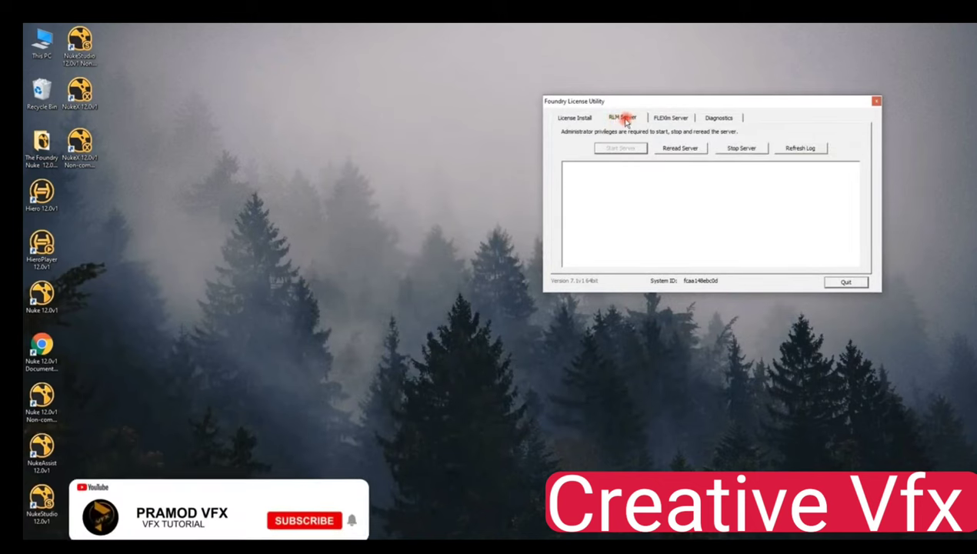
pyautogui.click(737, 150)
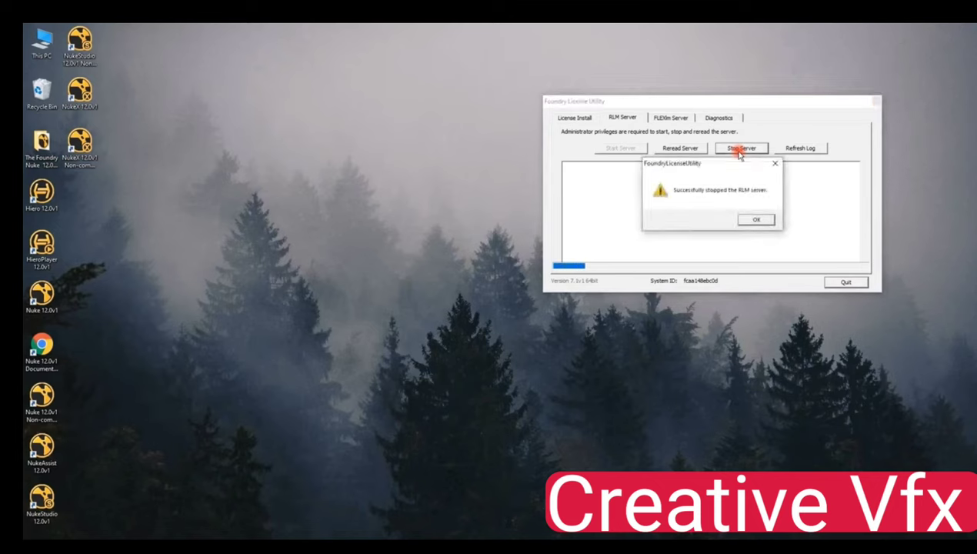
pyautogui.click(760, 217)
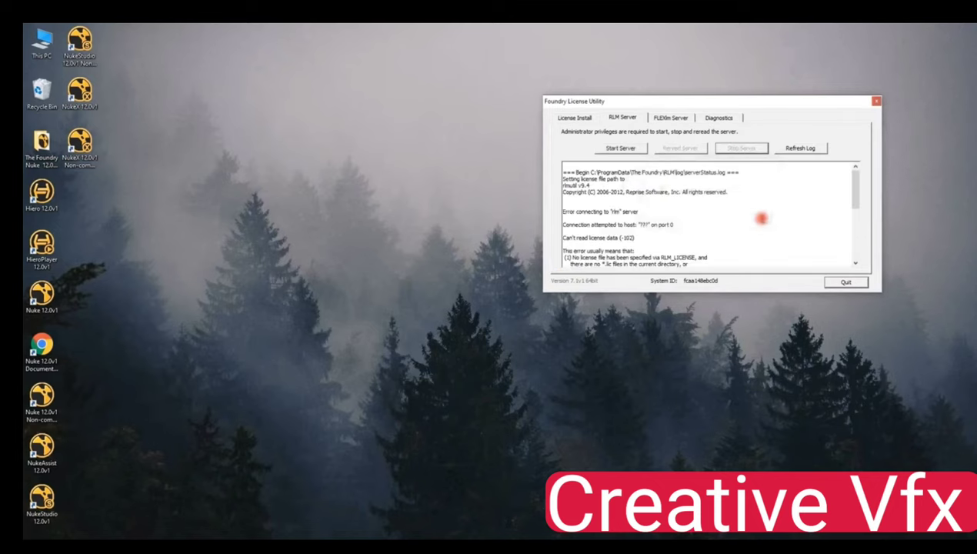
pyautogui.click(717, 119)
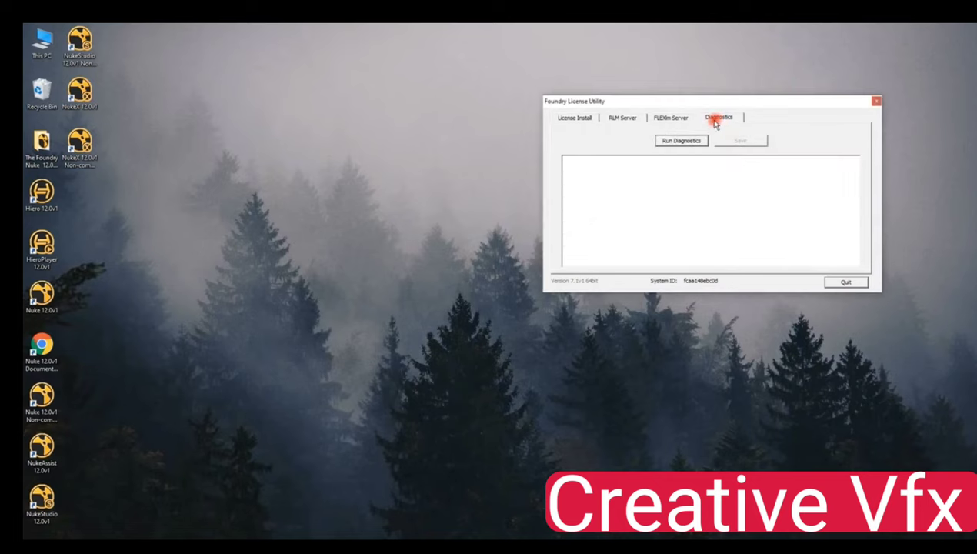
pyautogui.click(681, 141)
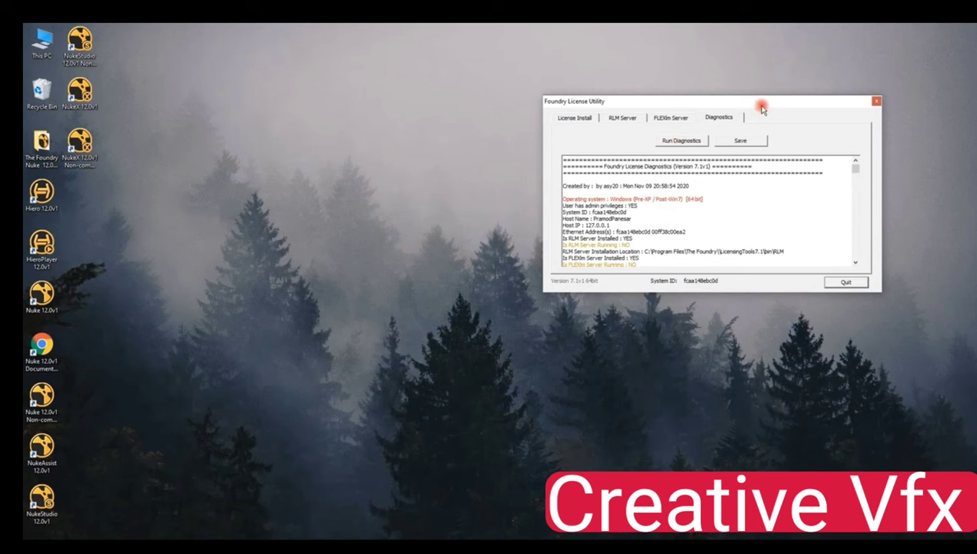
# Switch to File Explorer and copy the rlm.foundry application from the Crack folder
pyautogui.hotkey('alt', 'Tab')
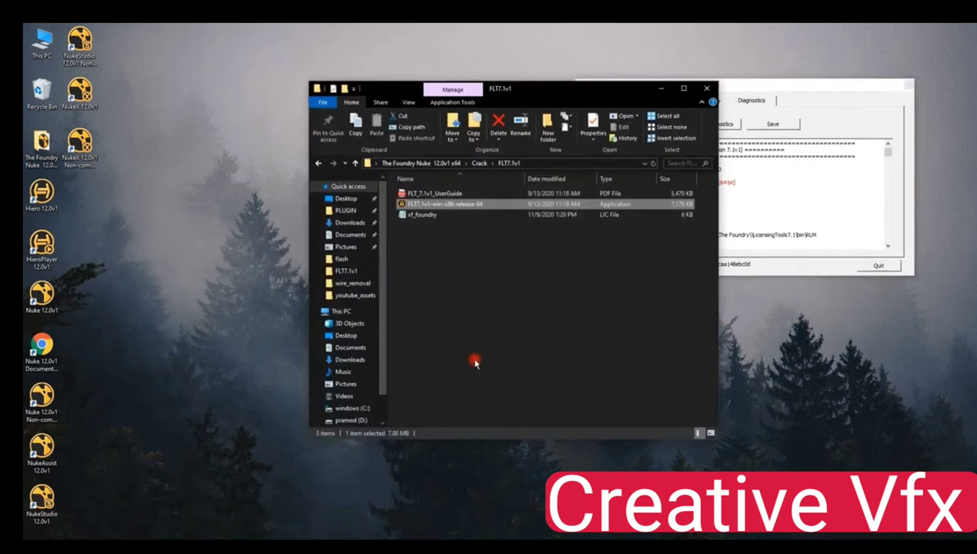
pyautogui.click(319, 163)
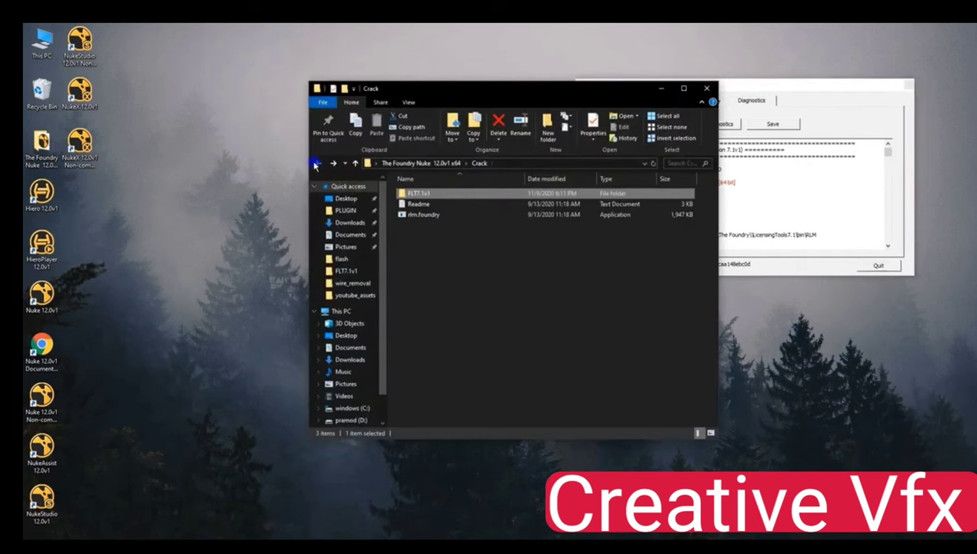
pyautogui.click(422, 220)
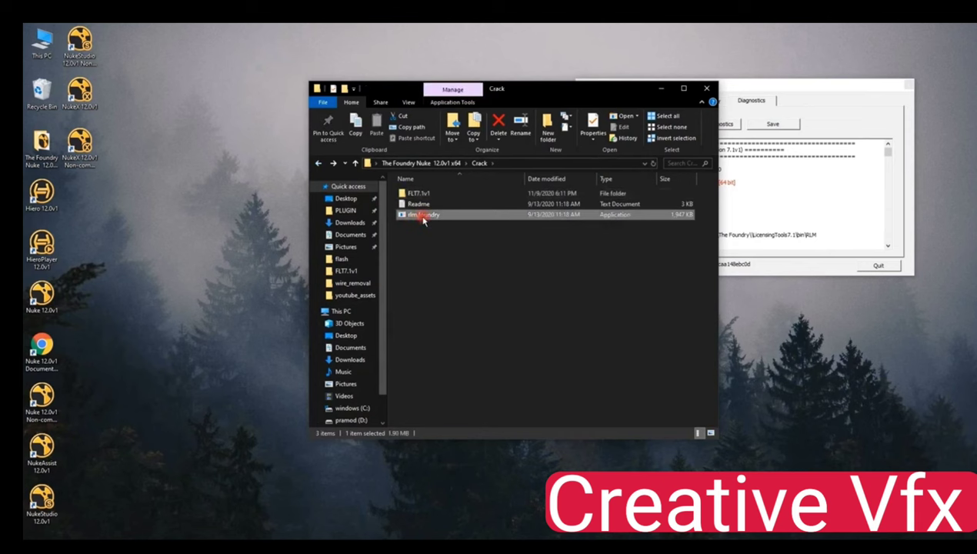
pyautogui.moveTo(535, 98); pyautogui.dragTo(772, 151)
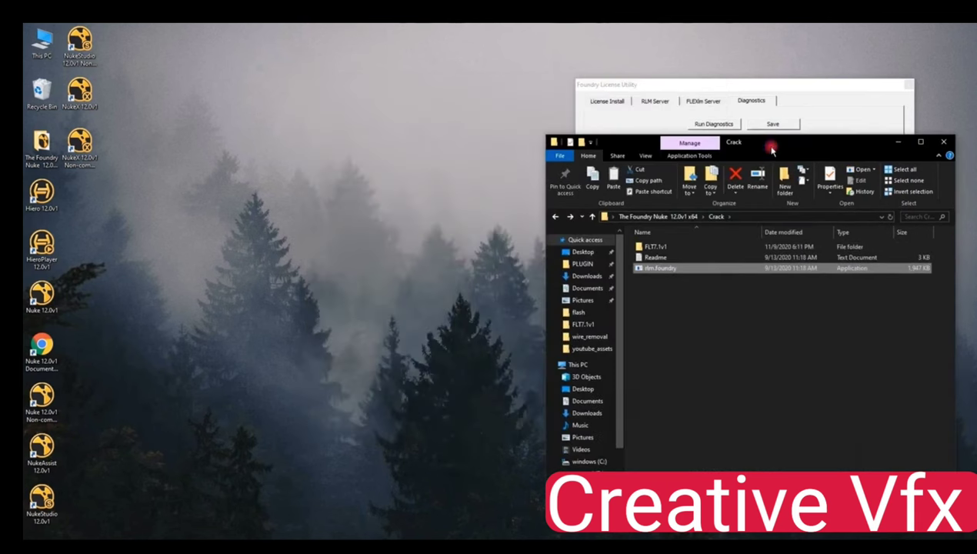
# In a second File Explorer window, paste rlm.foundry into C:\Program Files\The Foundry\RLM
pyautogui.press('super+e')
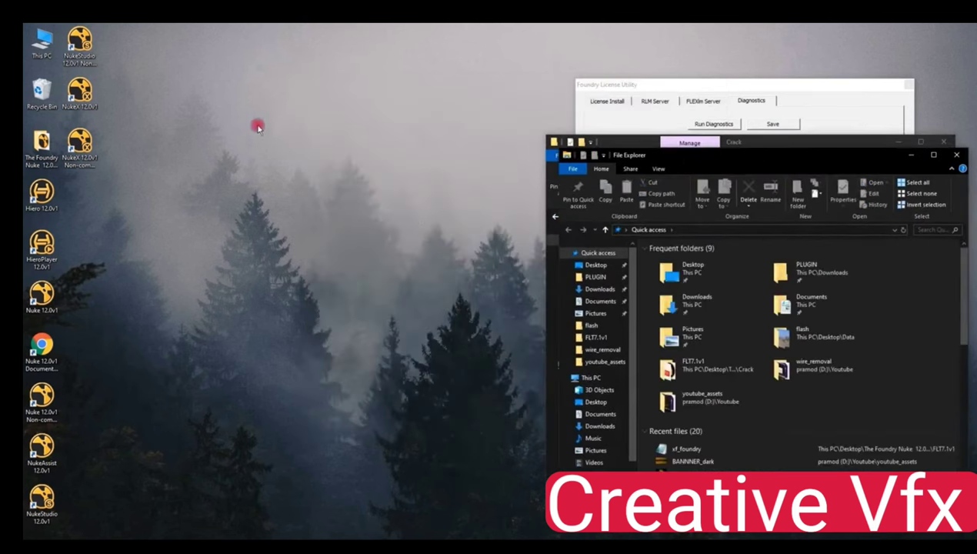
pyautogui.moveTo(711, 154); pyautogui.dragTo(258, 116)
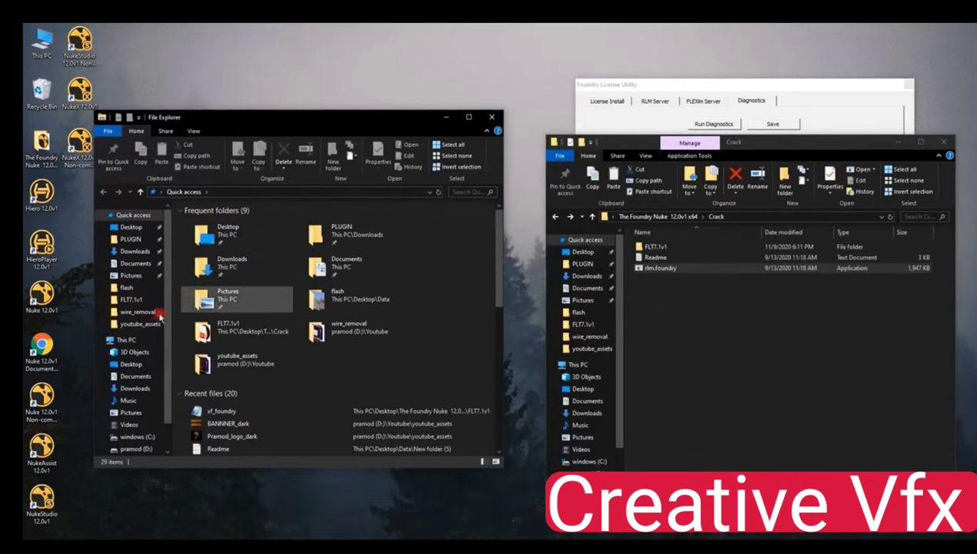
pyautogui.click(135, 344)
pyautogui.doubleClick(239, 356)
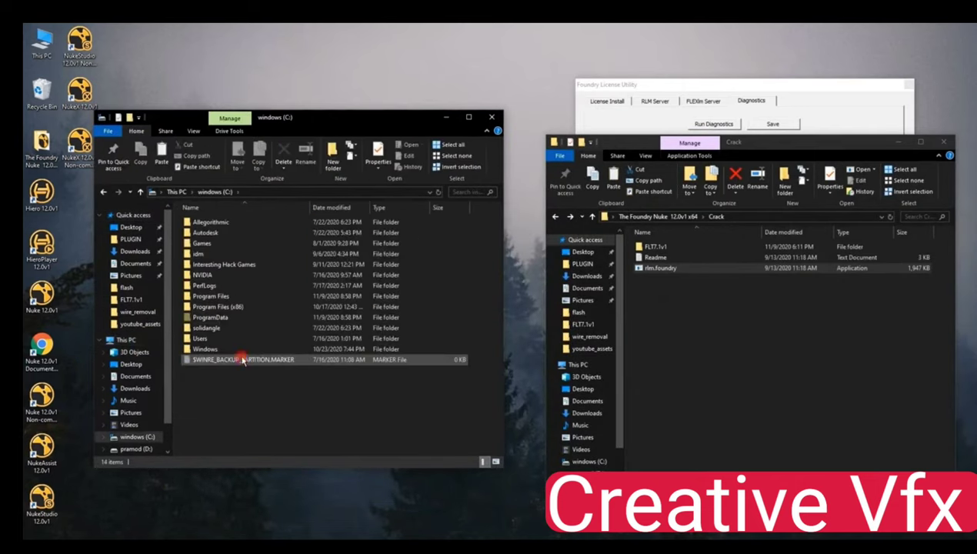
pyautogui.doubleClick(215, 297)
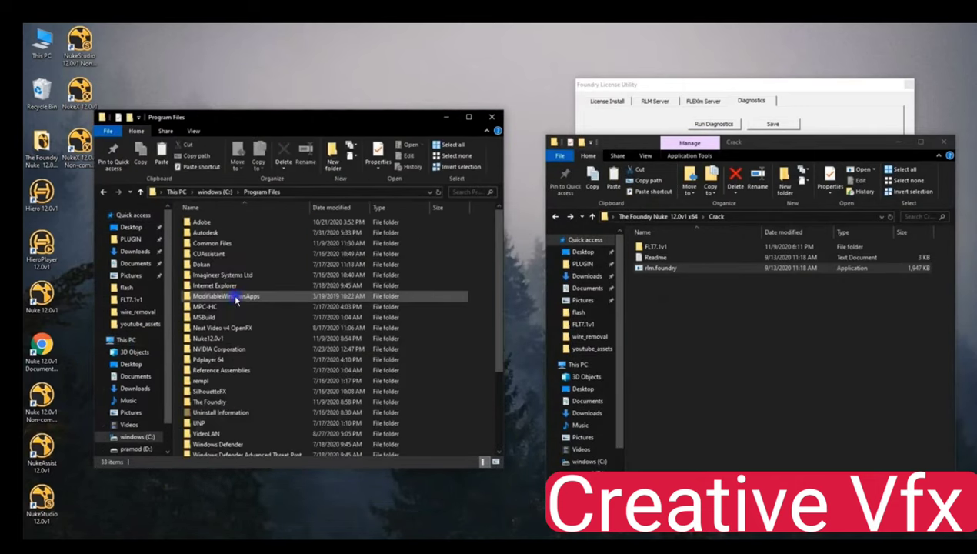
pyautogui.doubleClick(231, 403)
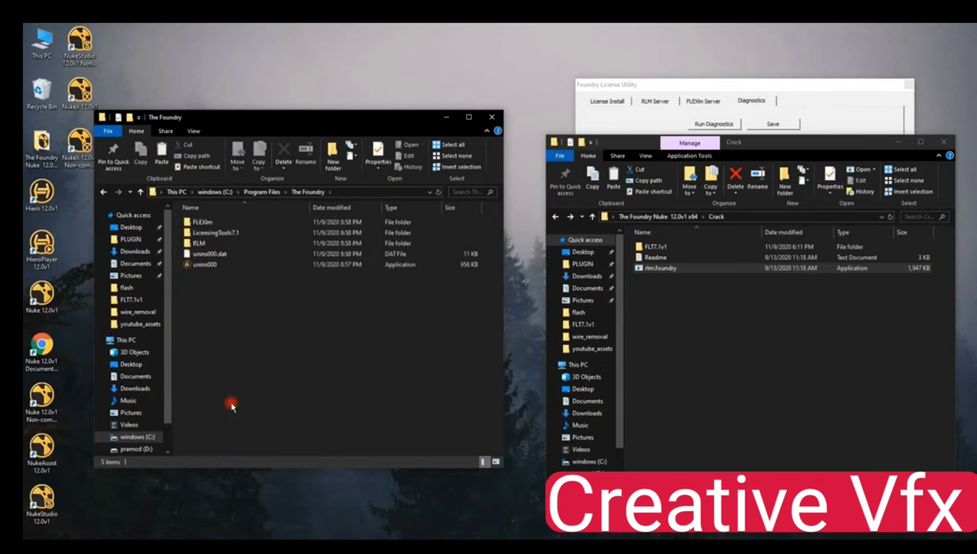
pyautogui.click(207, 245)
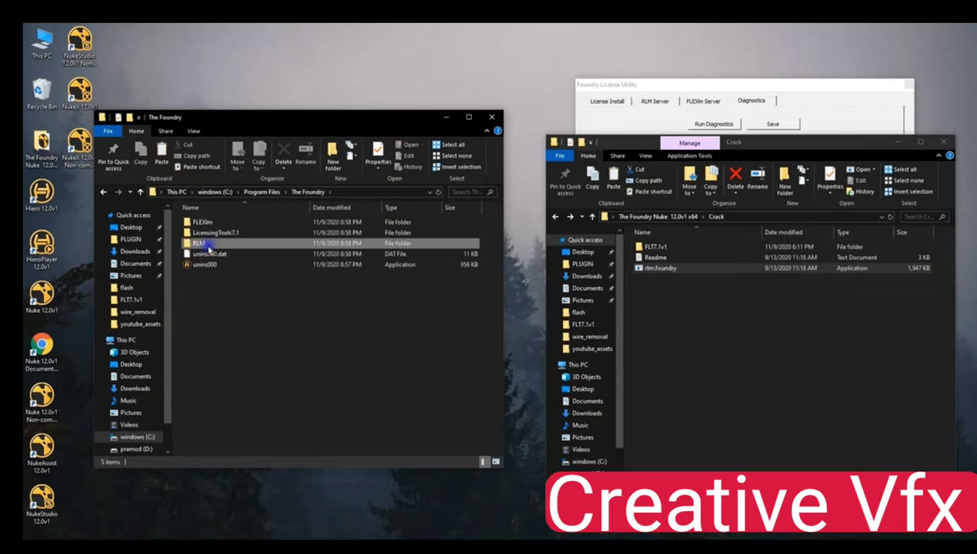
pyautogui.doubleClick(206, 246)
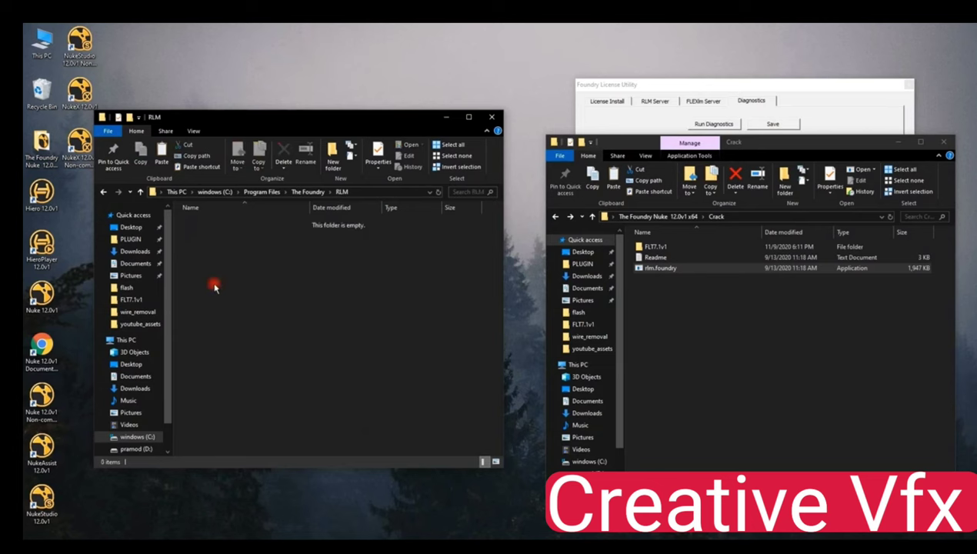
pyautogui.hotkey('ctrl', 'v')
pyautogui.click(464, 221)
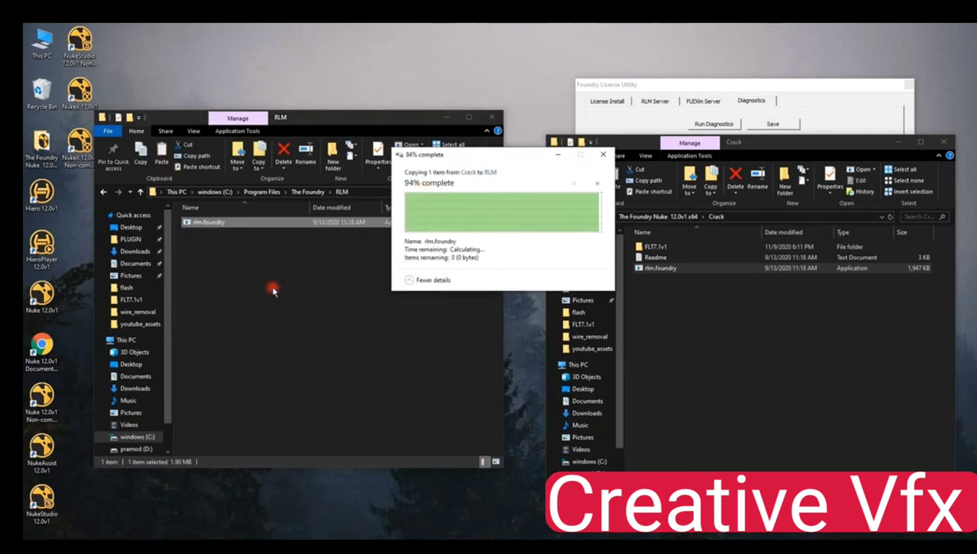
# Paste rlm.foundry into The Foundry\LicensingTools7.1\bin\RLM, replacing the existing file
pyautogui.click(103, 191)
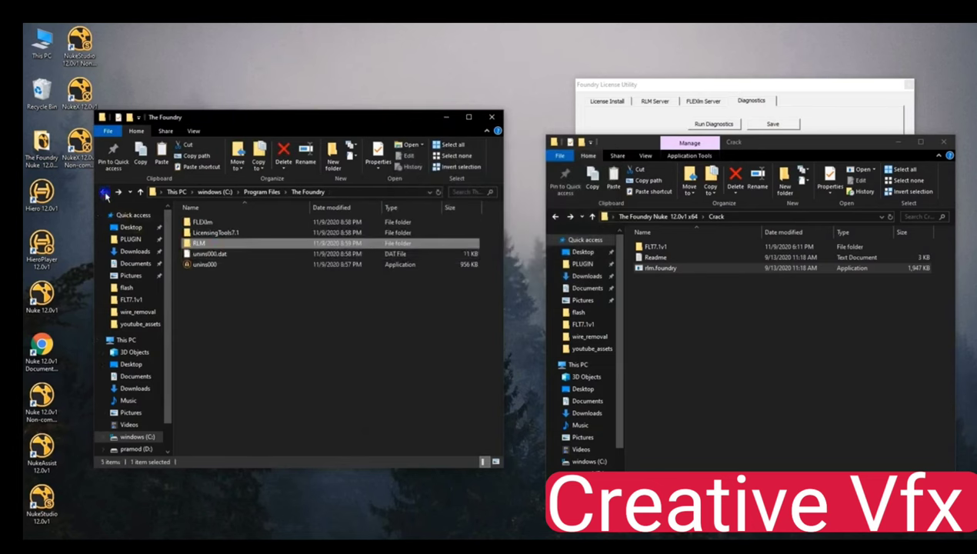
pyautogui.doubleClick(231, 233)
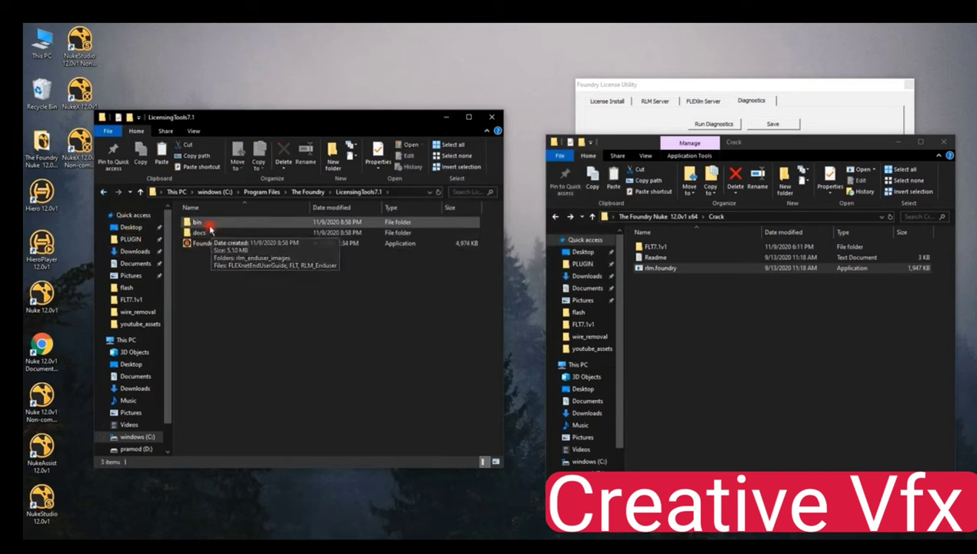
pyautogui.doubleClick(210, 224)
pyautogui.doubleClick(204, 225)
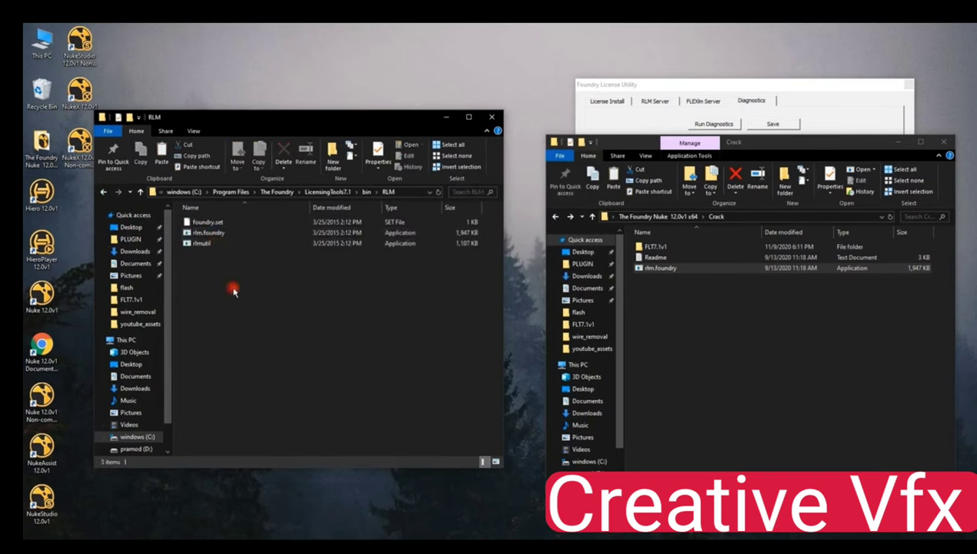
pyautogui.hotkey('ctrl', 'v')
pyautogui.click(475, 218)
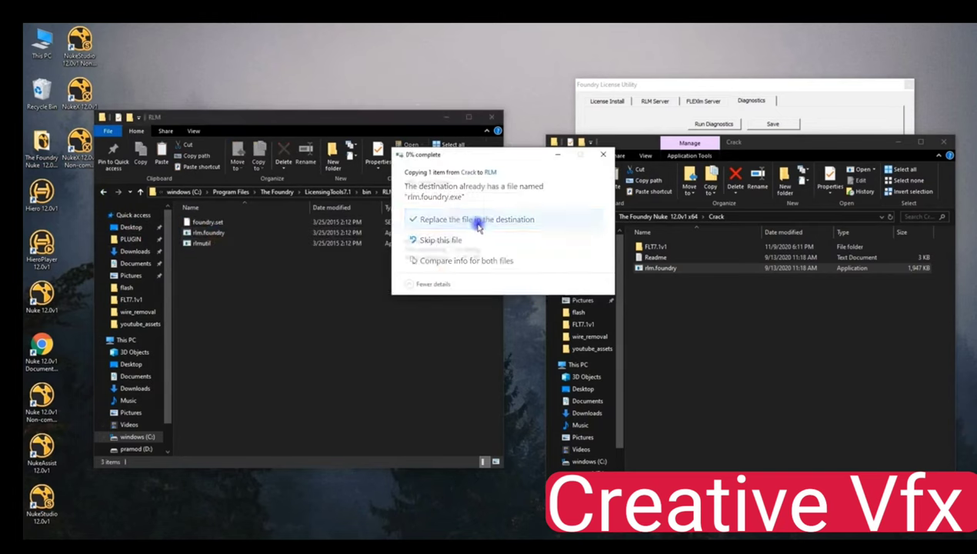
pyautogui.click(473, 223)
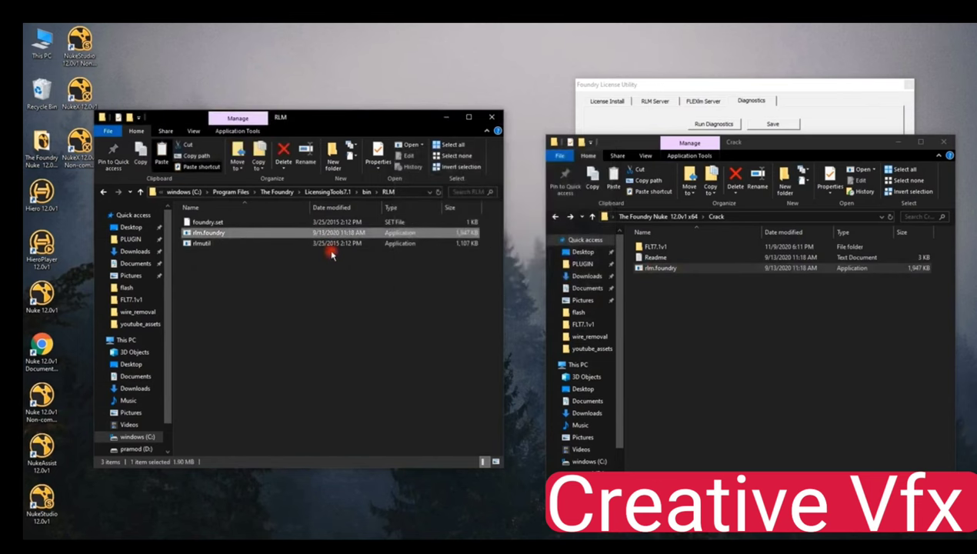
# Open the xf_foundry license file from Crack\FLT7.1v1 in Notepad and arrange it beside the Foundry License Utility diagnostics
pyautogui.click(552, 223)
pyautogui.click(552, 222)
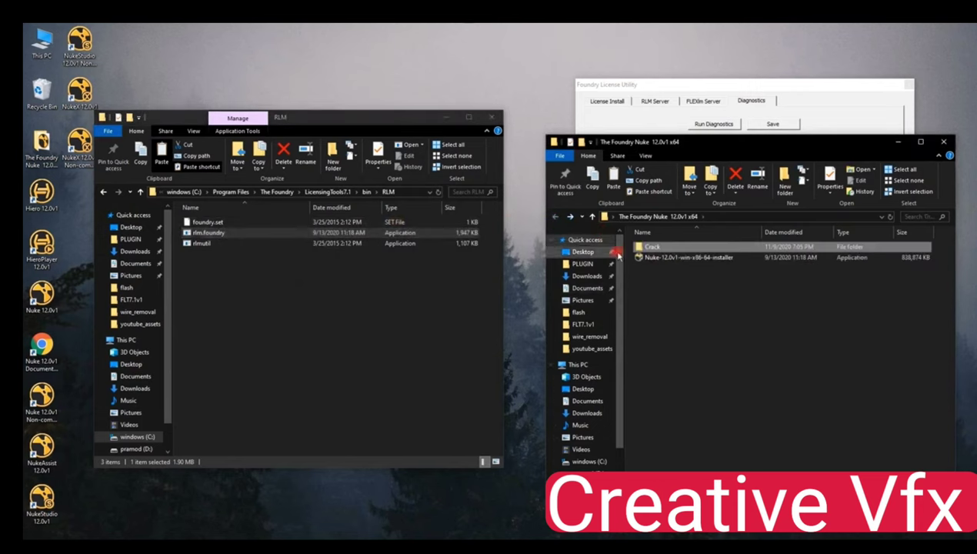
pyautogui.doubleClick(651, 246)
pyautogui.doubleClick(654, 246)
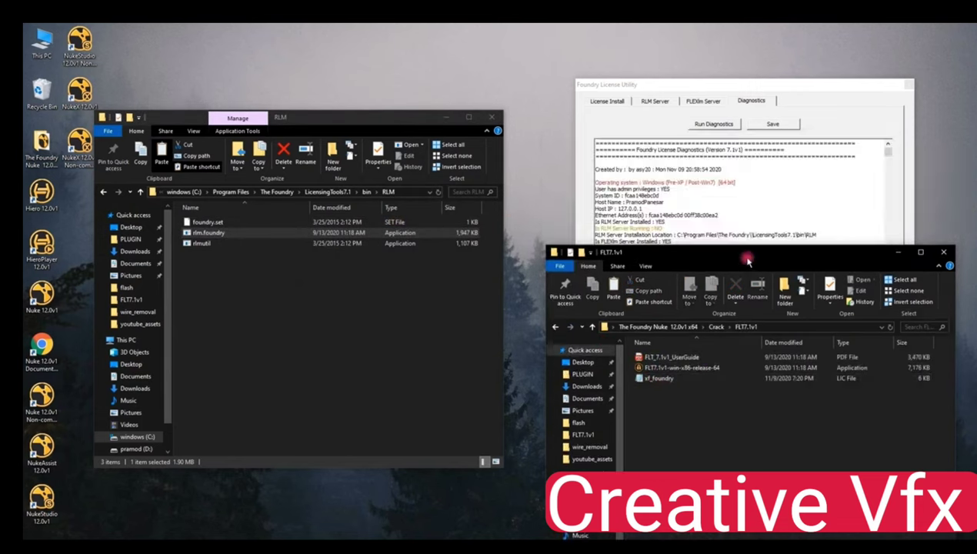
pyautogui.doubleClick(681, 374)
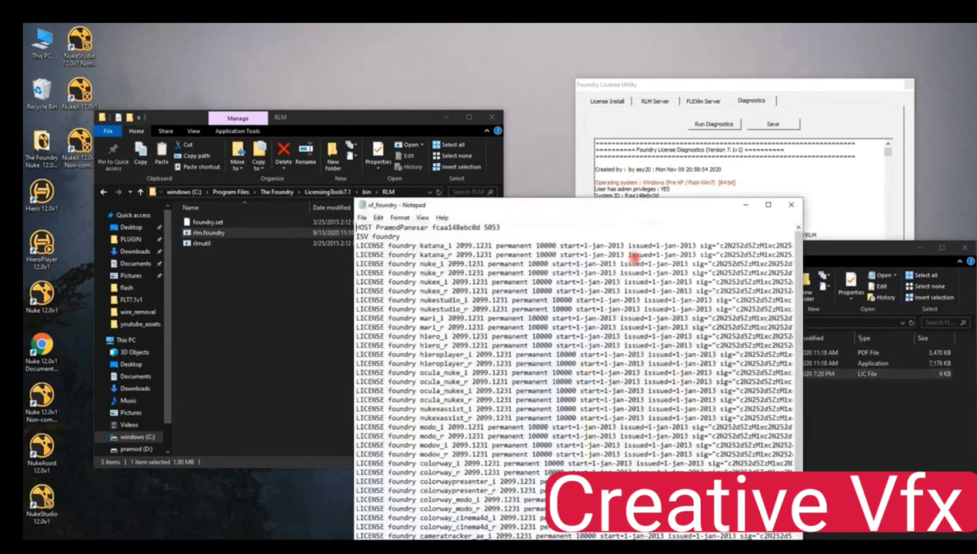
pyautogui.moveTo(650, 214); pyautogui.dragTo(855, 254)
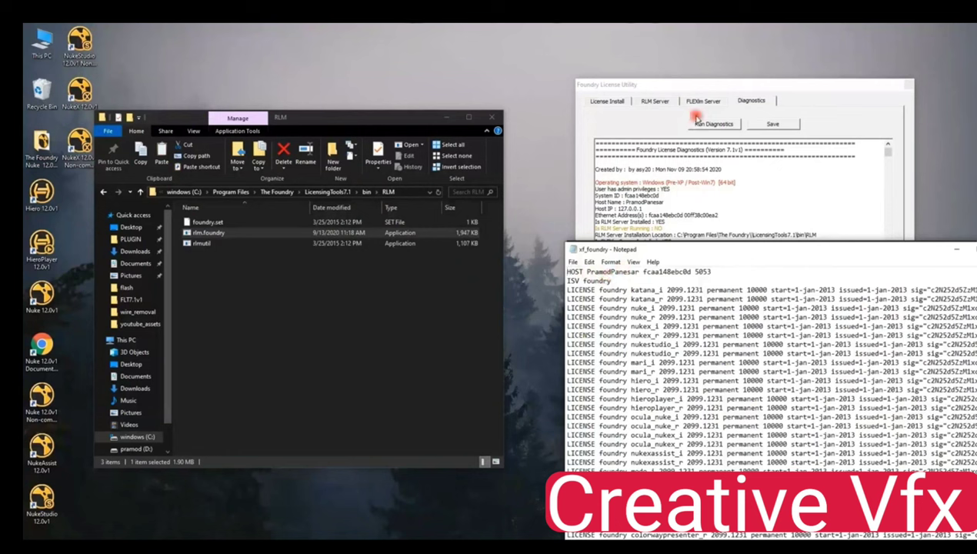
pyautogui.moveTo(696, 85); pyautogui.dragTo(678, 63)
pyautogui.click(656, 263)
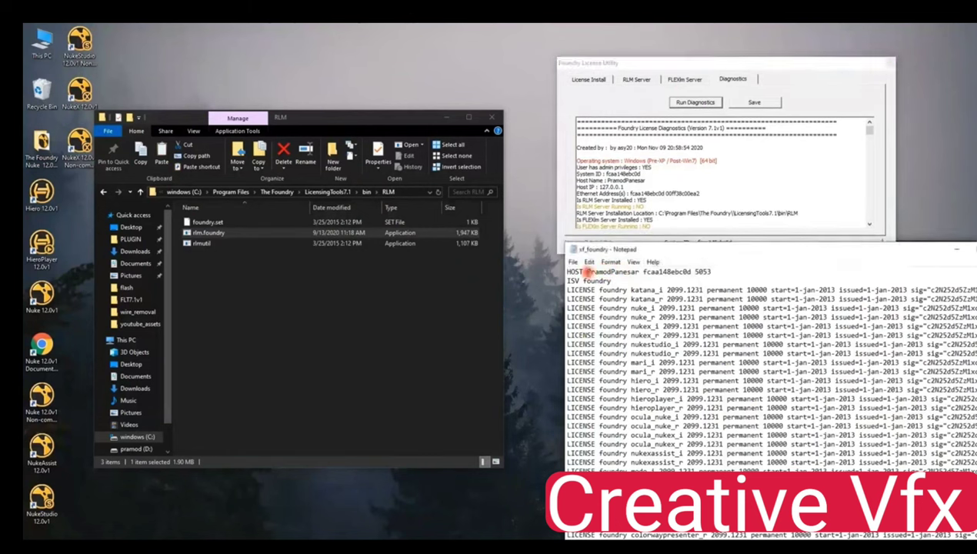
# Compare the host name, system ID and port in the license file's HOST line with the diagnostics report
pyautogui.moveTo(588, 271); pyautogui.dragTo(631, 272)
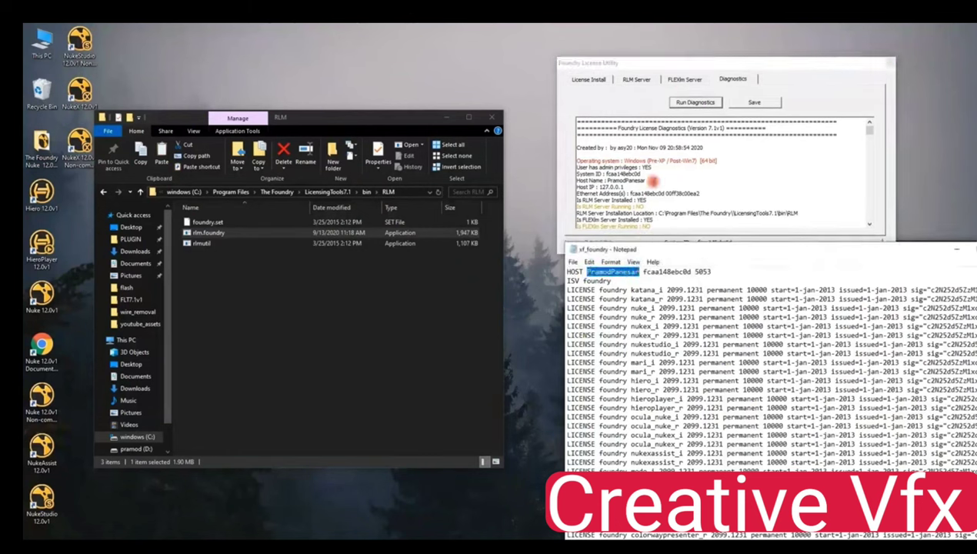
pyautogui.click(645, 177)
pyautogui.scroll(-5, 647, 185)
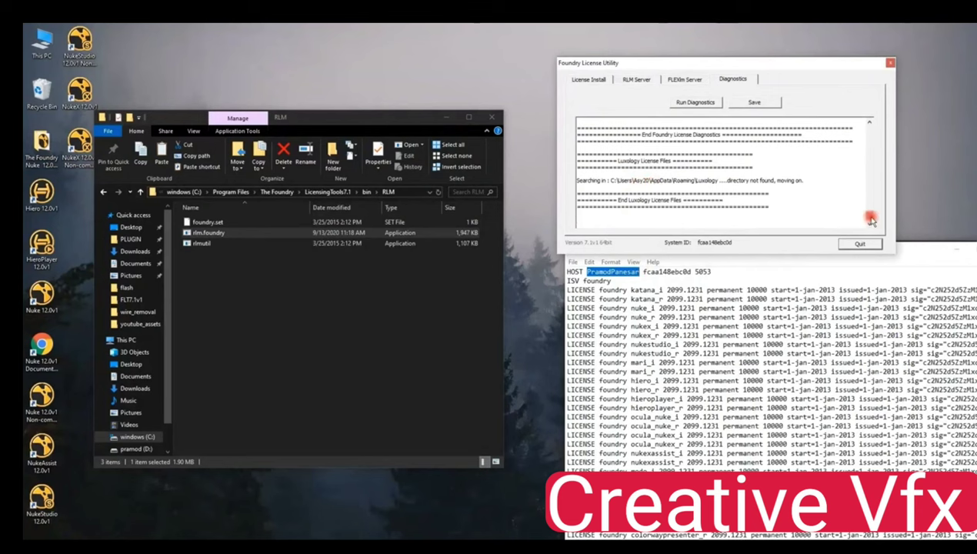
pyautogui.moveTo(870, 212); pyautogui.dragTo(872, 121)
pyautogui.moveTo(648, 181)
pyautogui.mouseDown()
pyautogui.moveTo(565, 181)
pyautogui.moveTo(635, 179)
pyautogui.mouseUp()
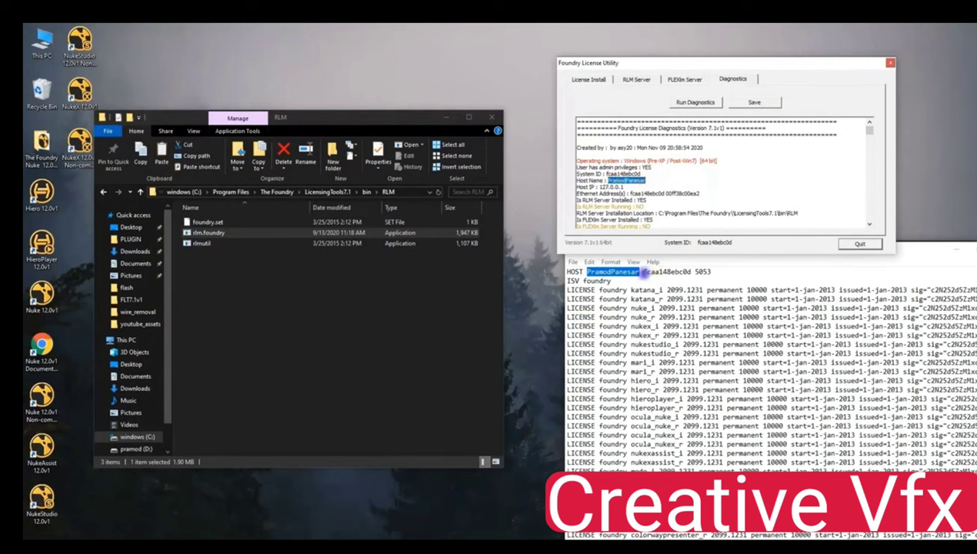
pyautogui.moveTo(644, 271); pyautogui.dragTo(683, 271)
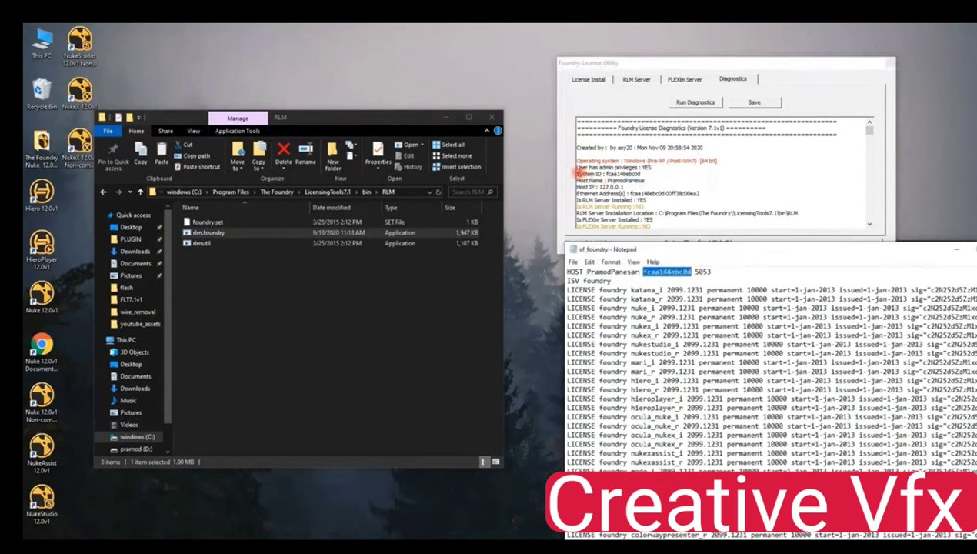
pyautogui.click(579, 174)
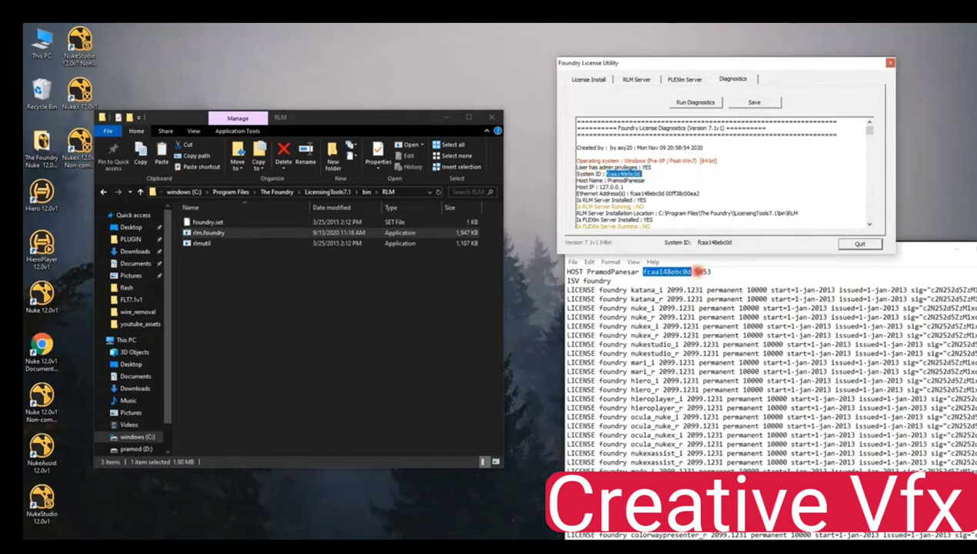
pyautogui.moveTo(696, 272); pyautogui.dragTo(705, 272)
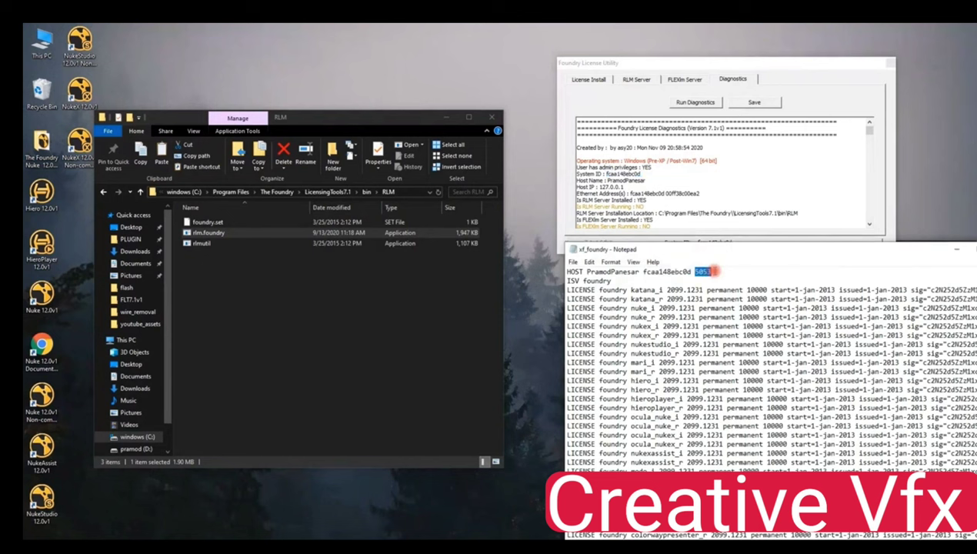
# Save and close the xf_foundry license file, and copy it from the FLT7.1v1 folder
pyautogui.moveTo(722, 249); pyautogui.dragTo(619, 139)
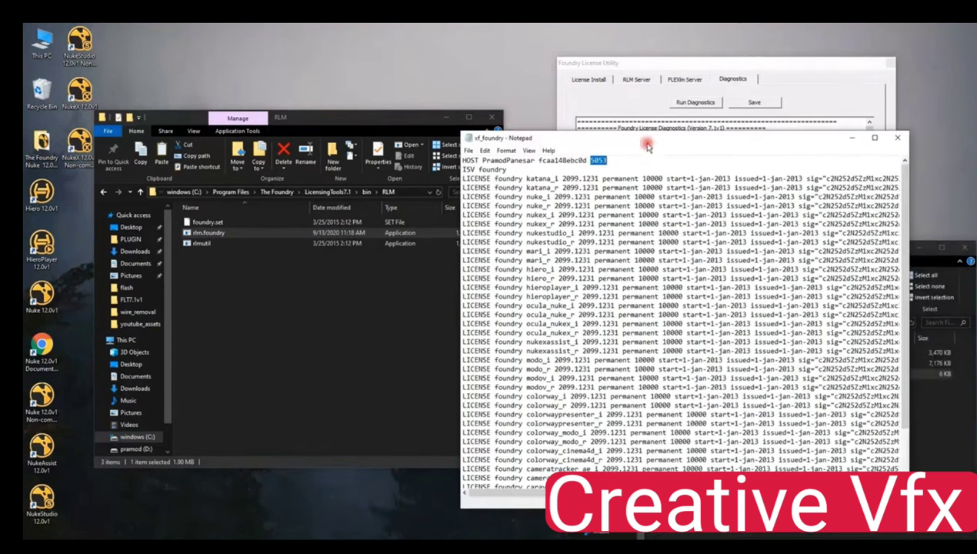
pyautogui.click(469, 150)
pyautogui.click(484, 195)
pyautogui.click(897, 138)
pyautogui.click(698, 377)
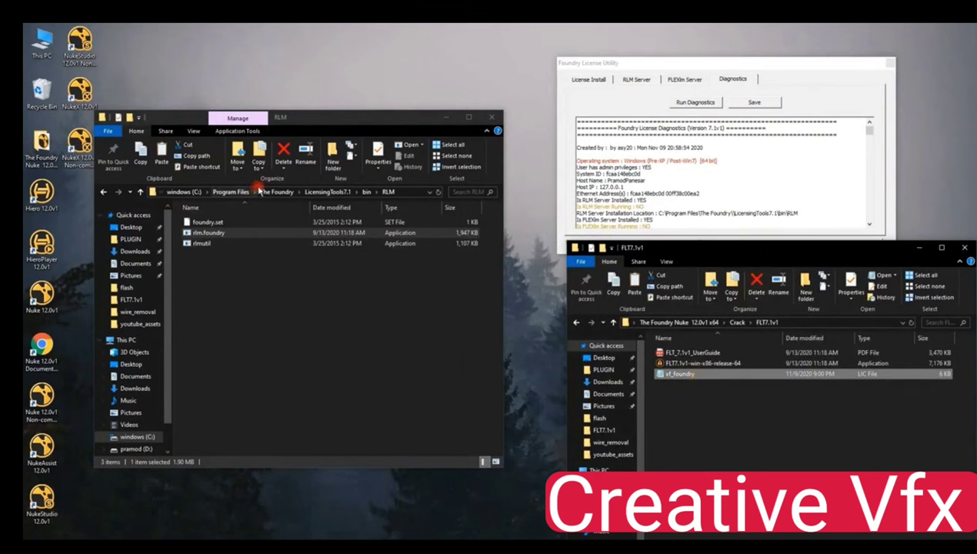
# Paste xf_foundry into C:\Program Files\The Foundry\LicensingTools7.1, granting administrator permission
pyautogui.click(193, 193)
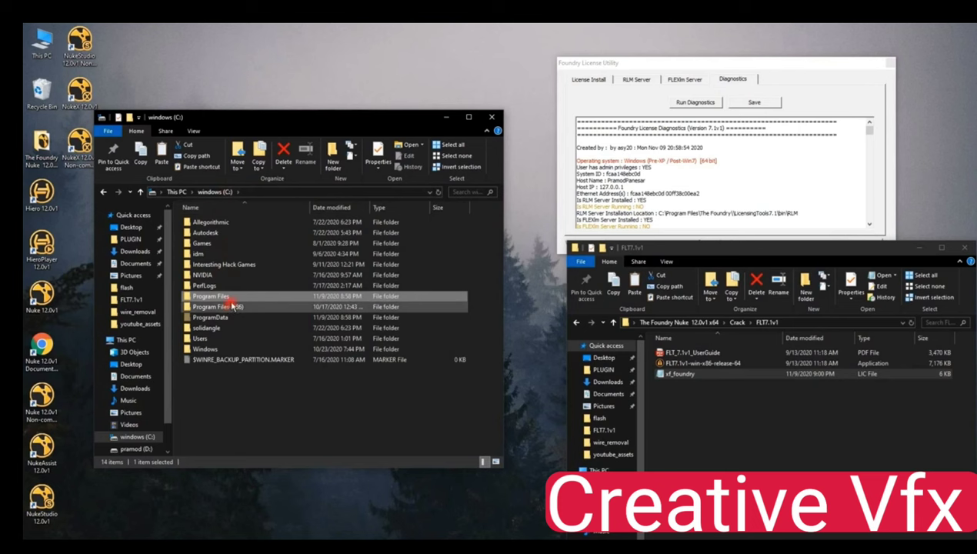
pyautogui.doubleClick(220, 297)
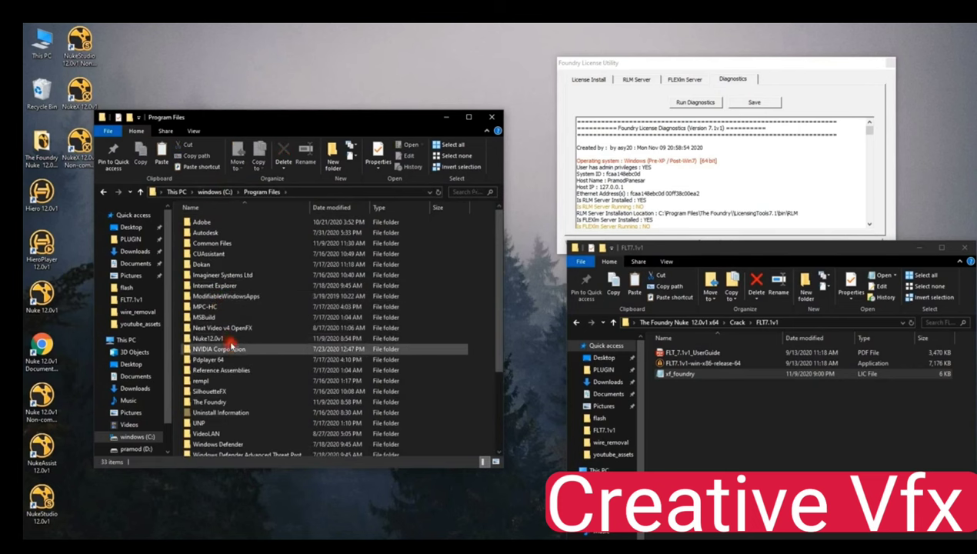
pyautogui.doubleClick(210, 403)
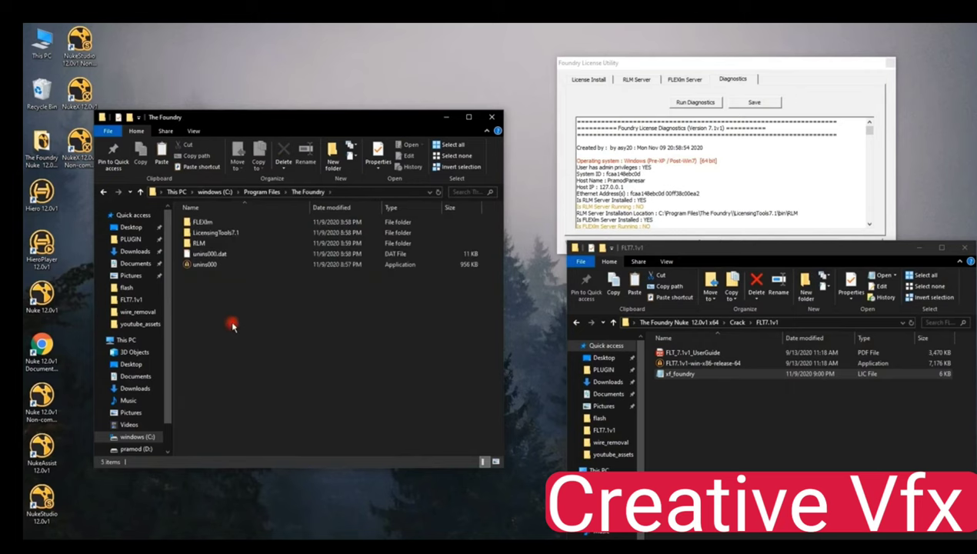
pyautogui.doubleClick(229, 232)
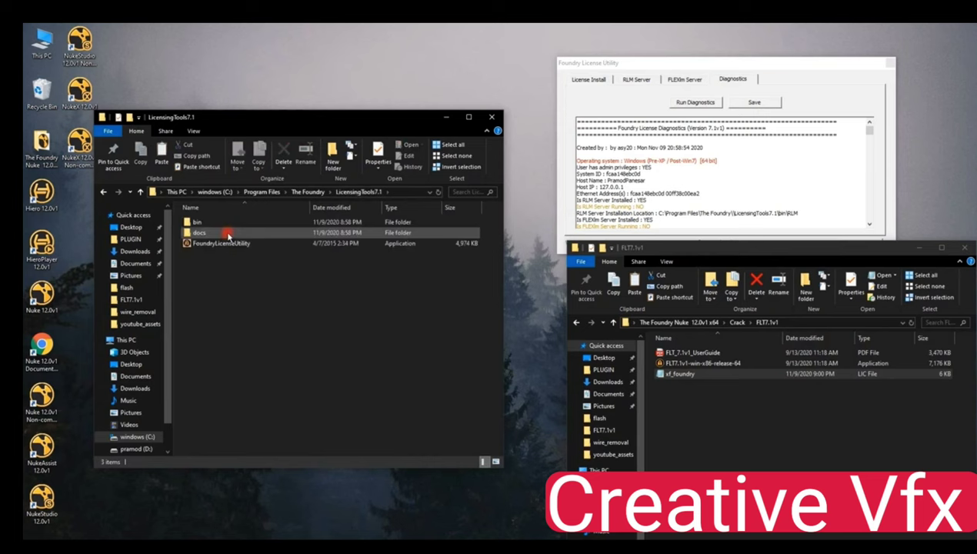
pyautogui.hotkey('ctrl', 'v')
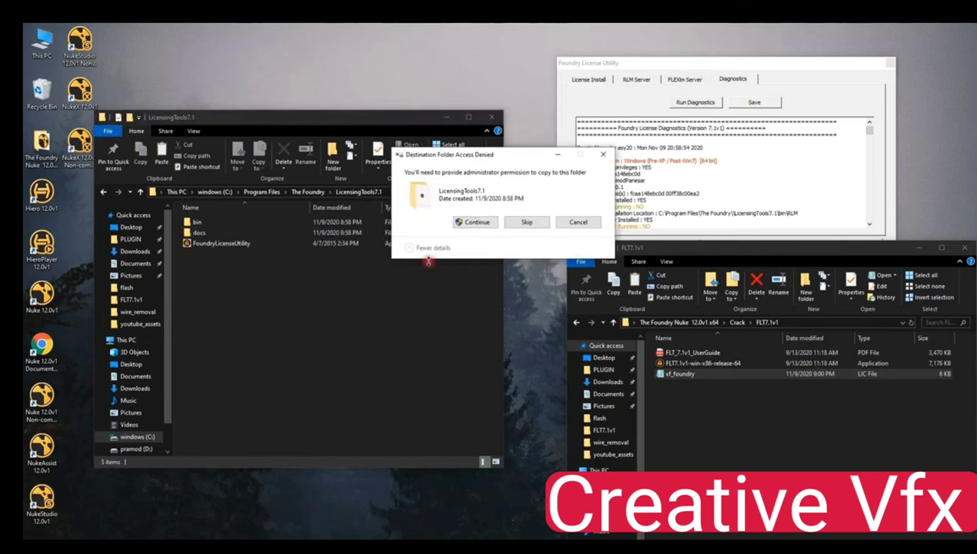
pyautogui.click(471, 220)
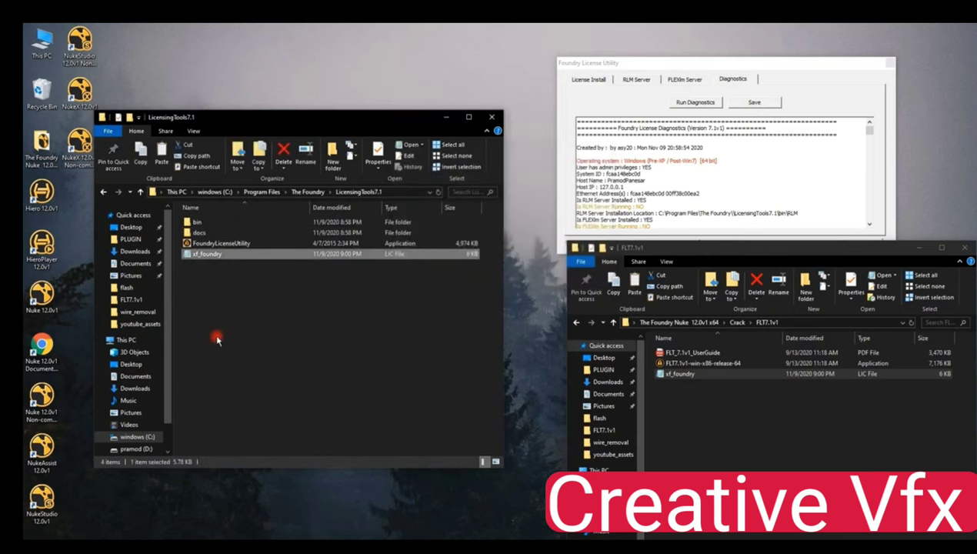
# Paste xf_foundry into C:\Program Files\The Foundry\RLM, granting administrator permission
pyautogui.press('BackSpace')
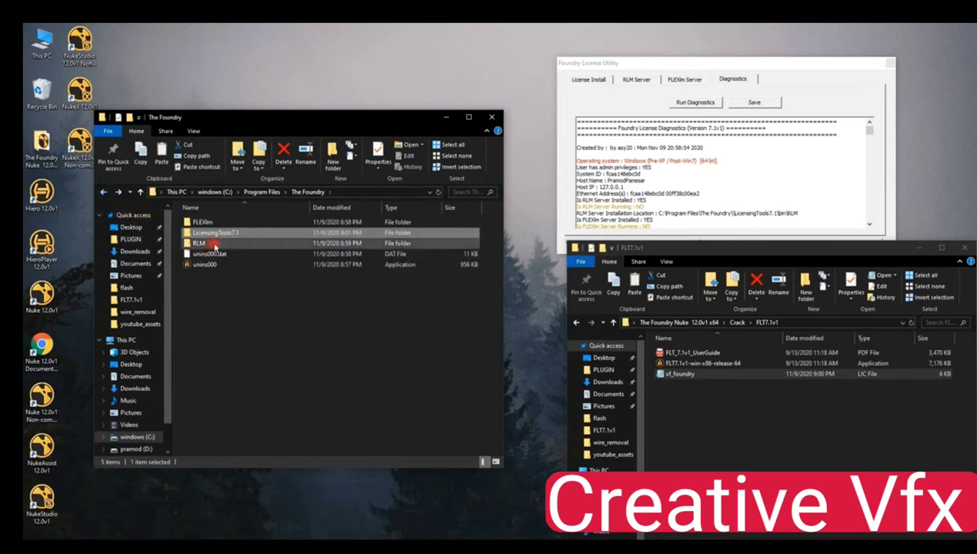
pyautogui.doubleClick(197, 243)
pyautogui.hotkey('ctrl', 'v')
pyautogui.click(468, 221)
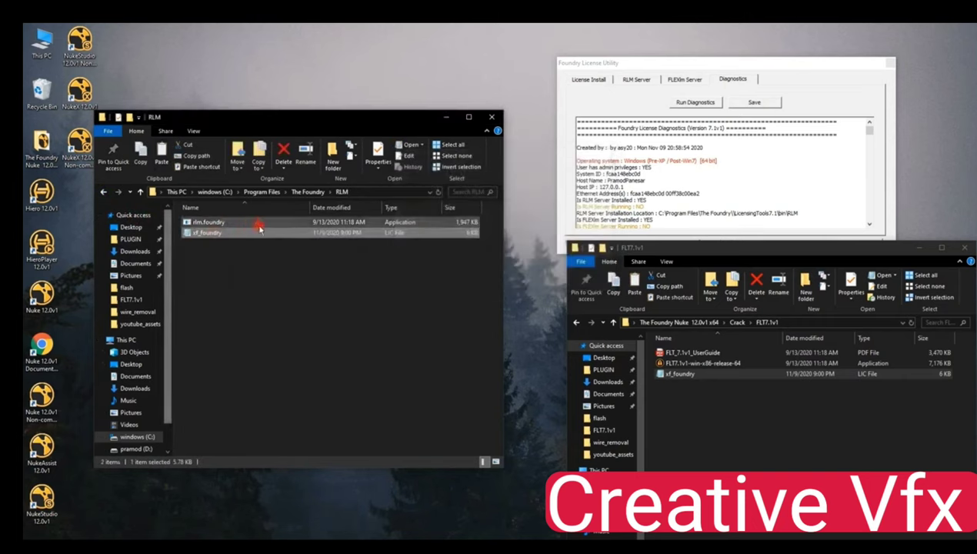
# Paste xf_foundry into The Foundry\LicensingTools7.1\bin\RLM, granting administrator permission
pyautogui.click(104, 192)
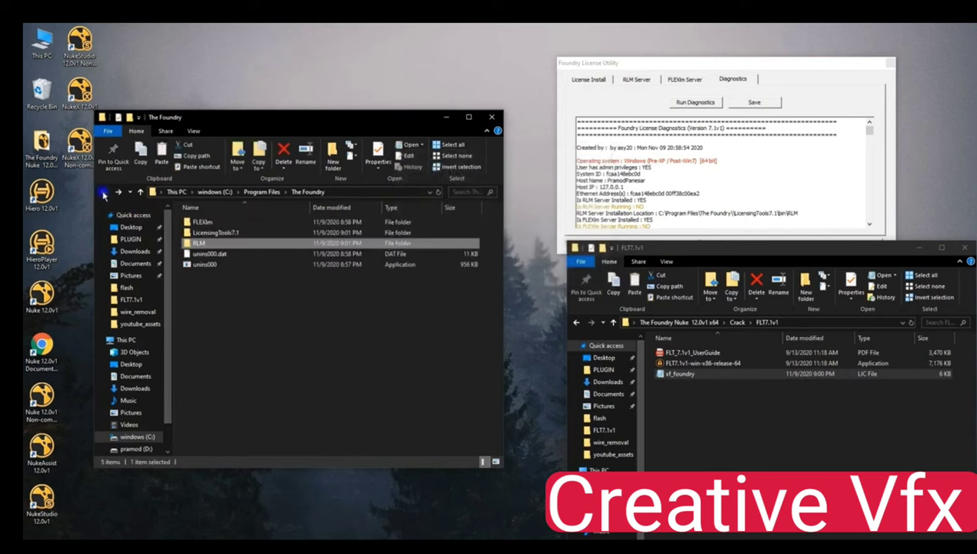
pyautogui.doubleClick(209, 234)
pyautogui.doubleClick(212, 232)
pyautogui.doubleClick(211, 233)
pyautogui.hotkey('ctrl', 'v')
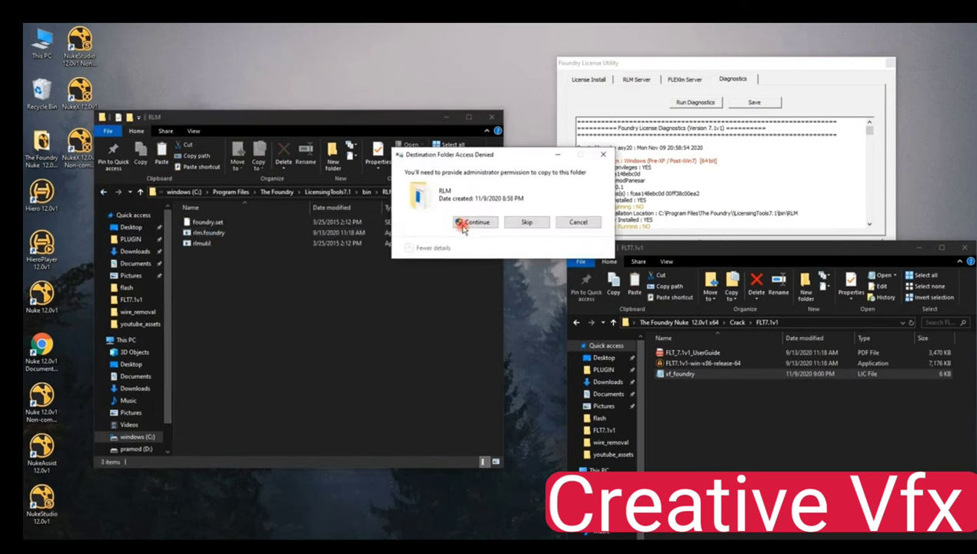
pyautogui.click(454, 221)
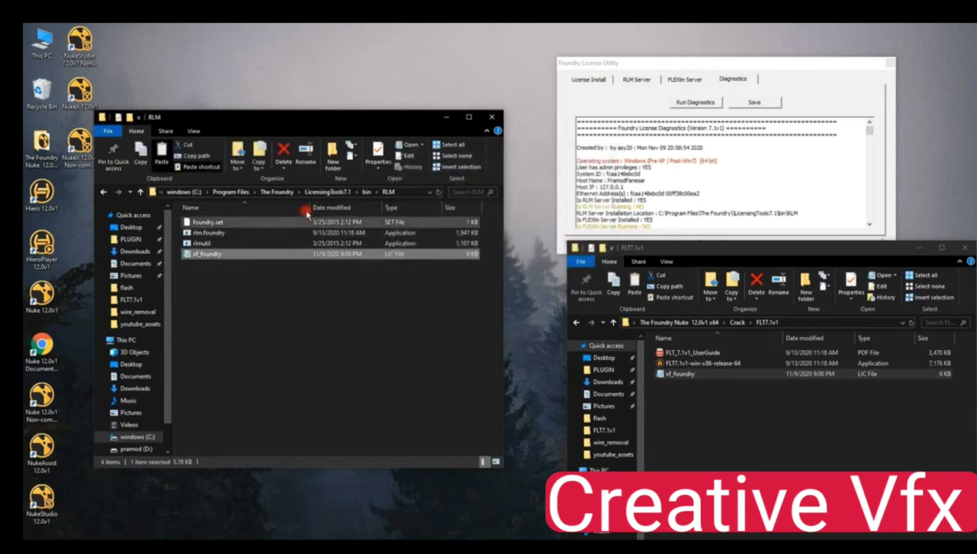
# Paste xf_foundry into the parent LicensingTools7.1\bin folder, granting administrator permission
pyautogui.click(367, 191)
pyautogui.hotkey('ctrl', 'v')
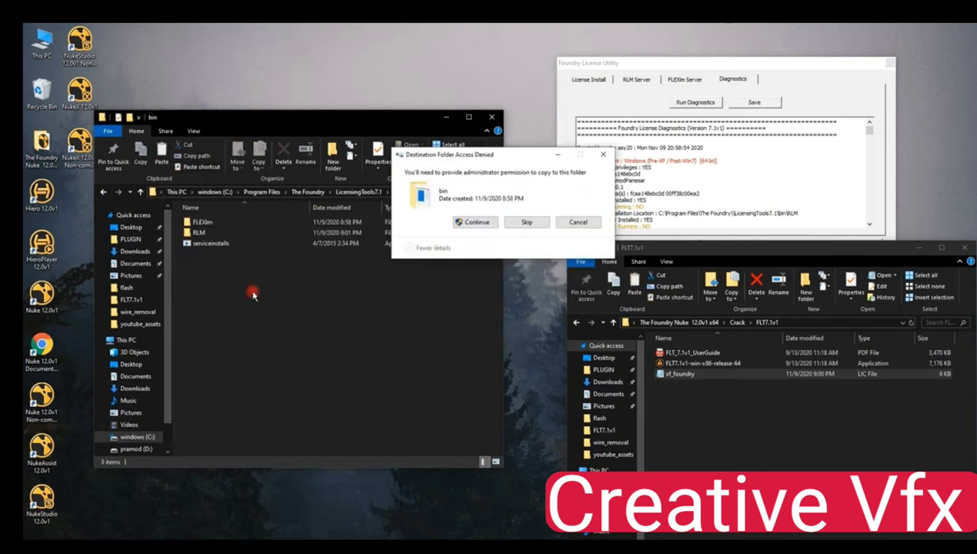
pyautogui.click(473, 221)
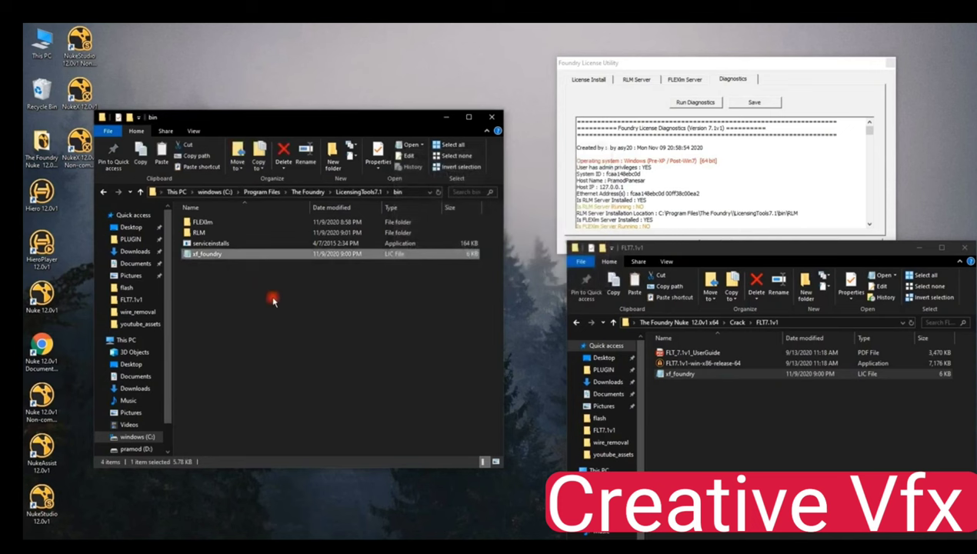
# Show hidden items on drive C: and paste xf_foundry into C:\ProgramData\The Foundry\RLM
pyautogui.click(194, 191)
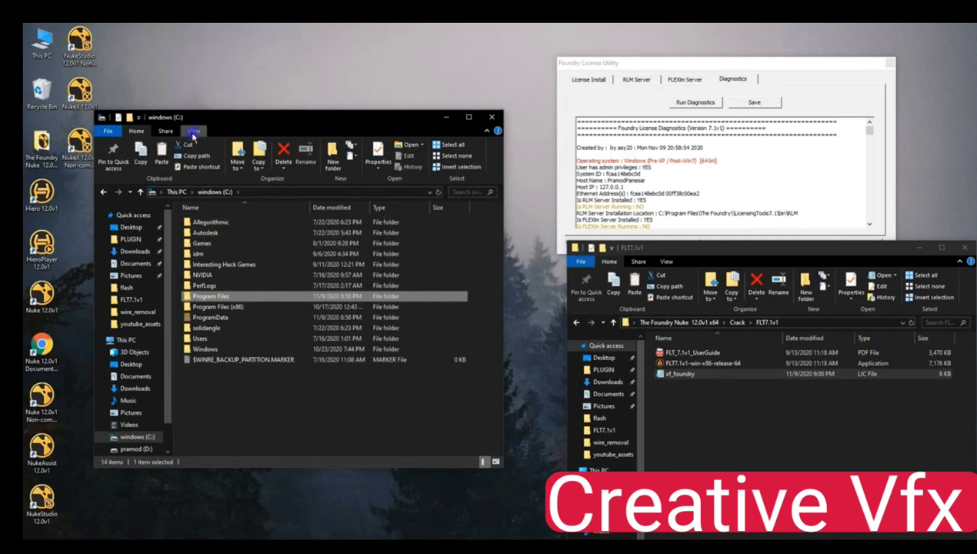
pyautogui.click(194, 131)
pyautogui.click(353, 167)
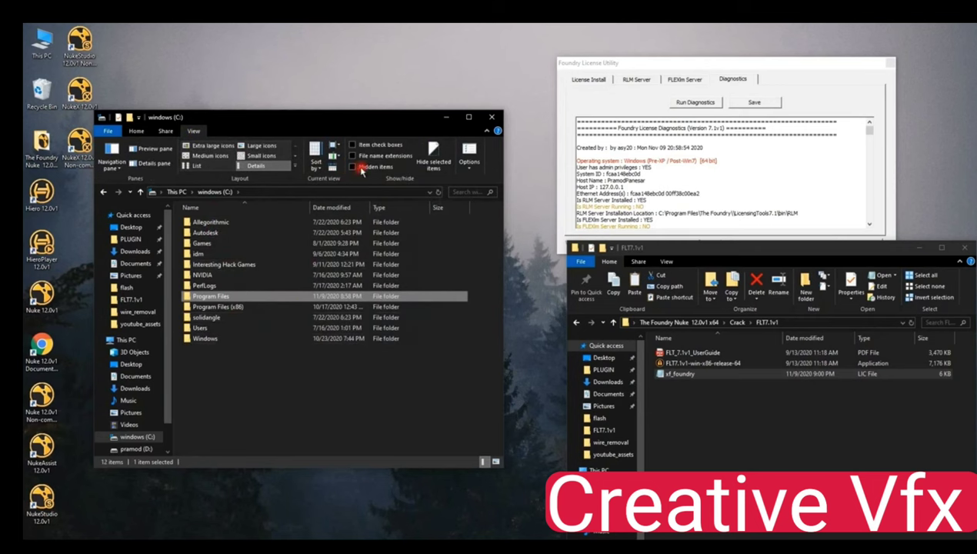
pyautogui.click(354, 167)
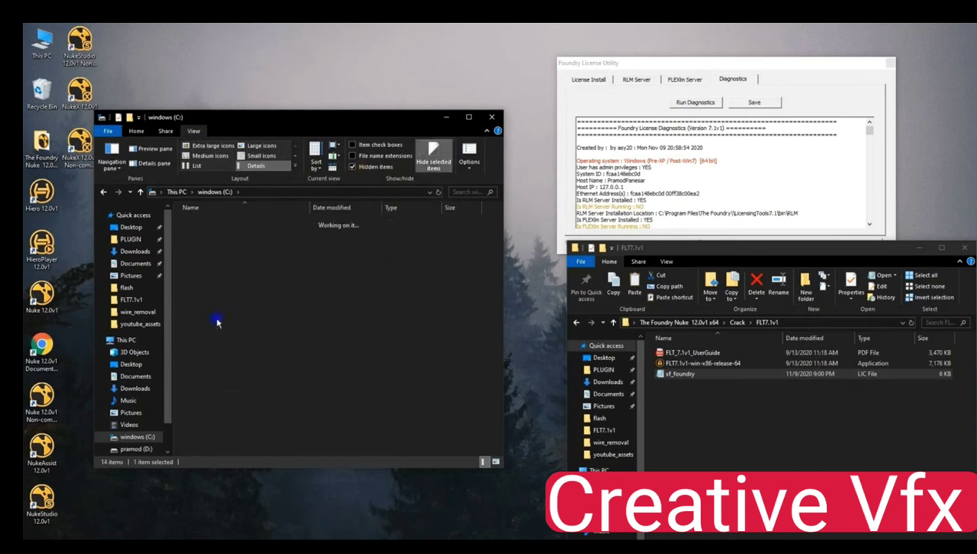
pyautogui.scroll(-2, 220, 317)
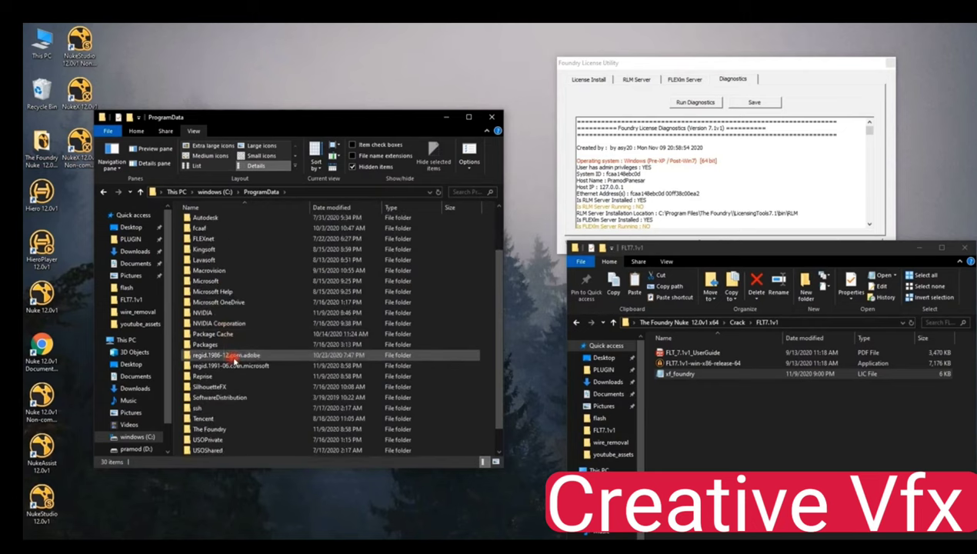
pyautogui.doubleClick(225, 428)
pyautogui.doubleClick(209, 243)
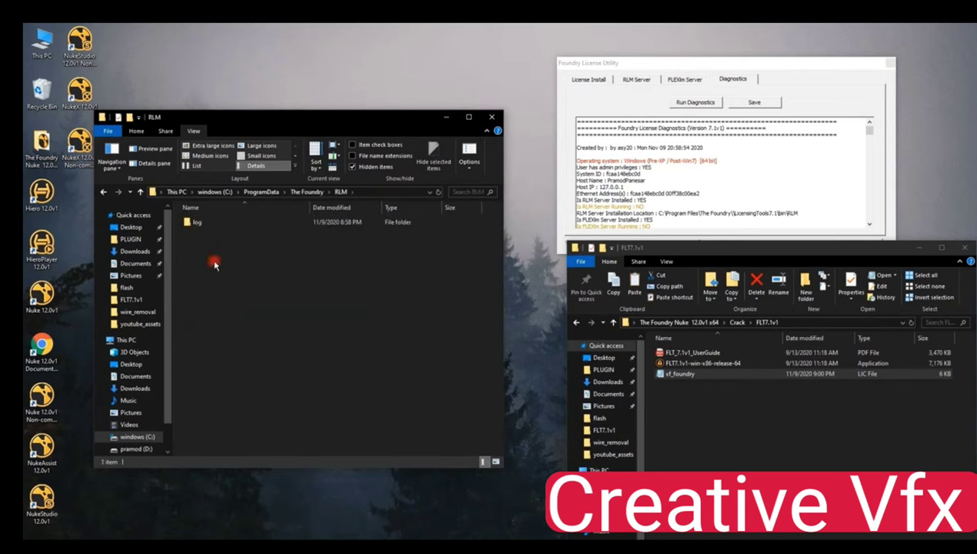
pyautogui.hotkey('ctrl', 'v')
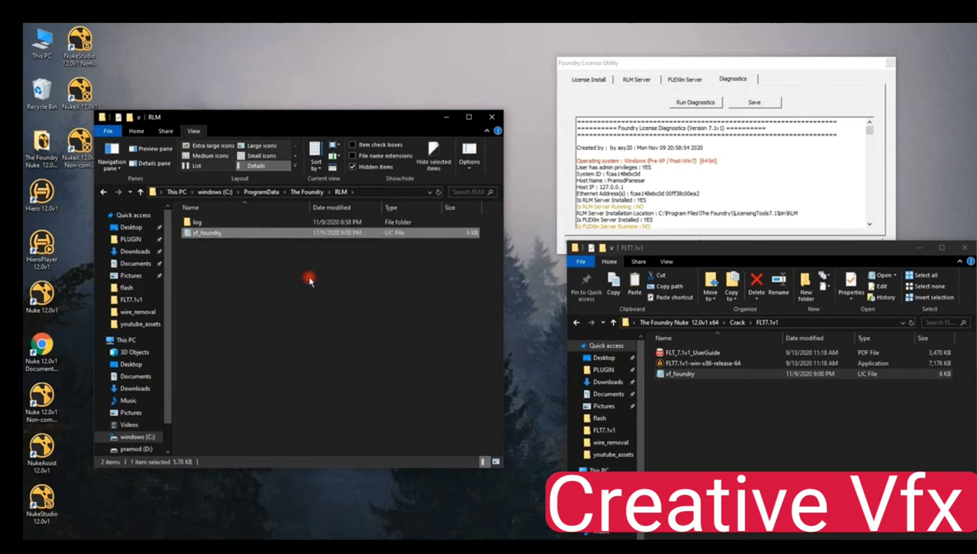
# Minimize both File Explorer windows and start the RLM server in the Foundry License Utility
pyautogui.click(447, 117)
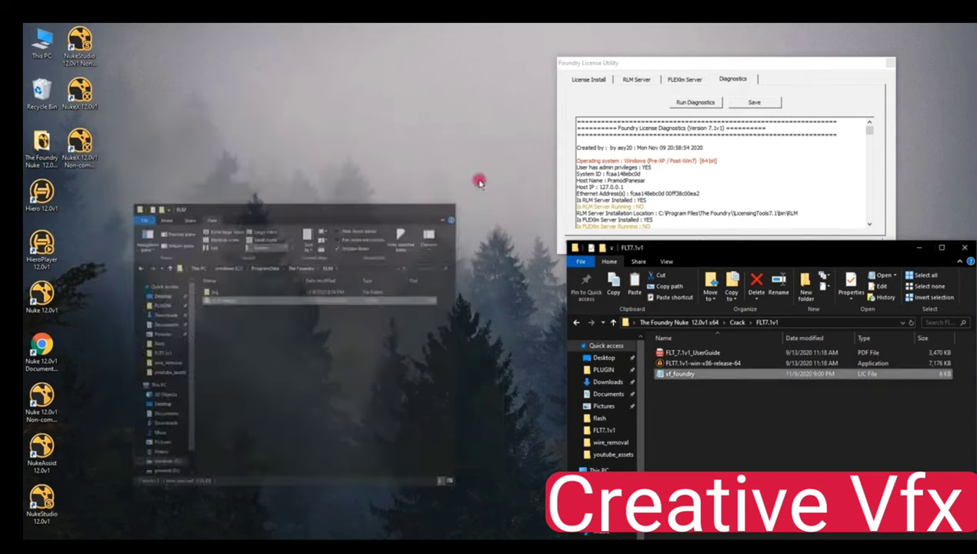
pyautogui.click(919, 247)
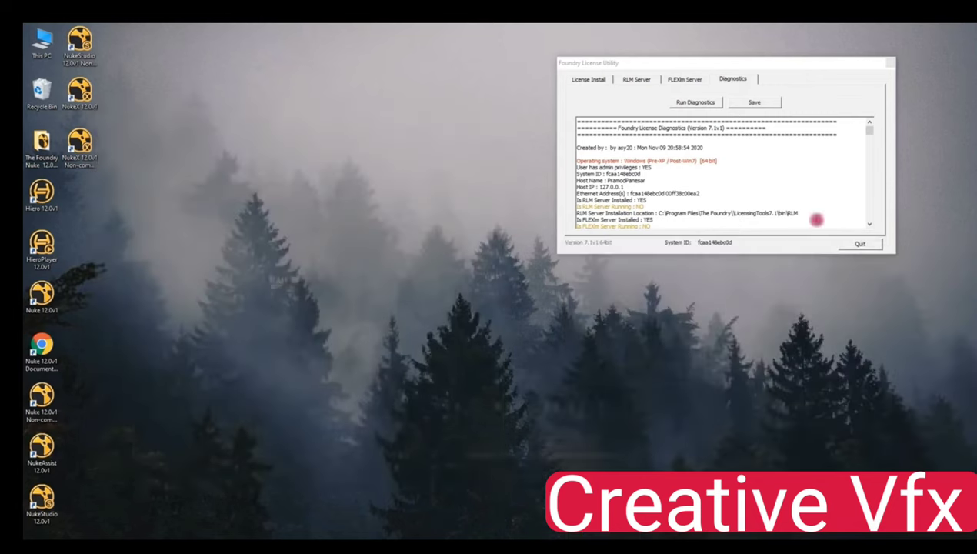
pyautogui.click(638, 80)
pyautogui.click(634, 111)
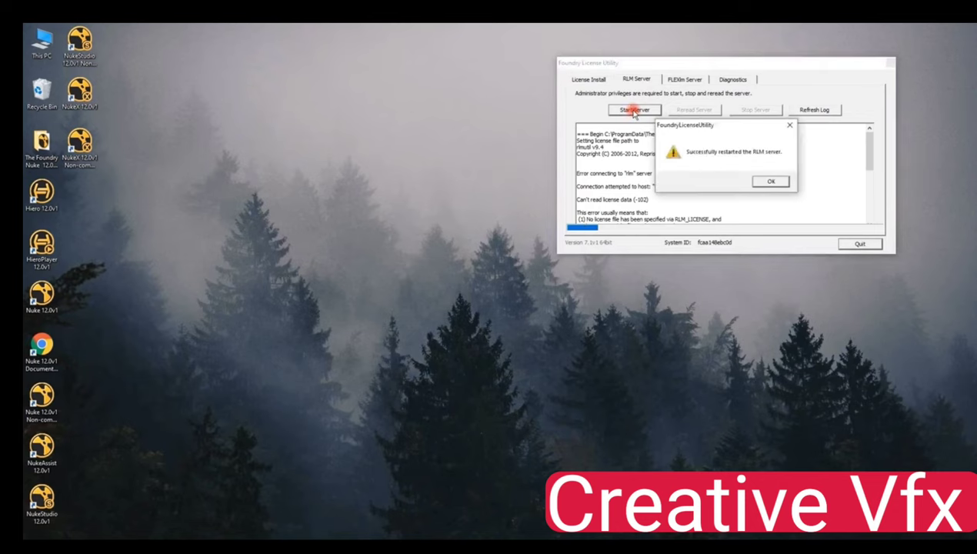
# Dismiss the RLM server message, open NukeX 12.0v1 from the desktop and move its Licensing window over the console
pyautogui.click(770, 181)
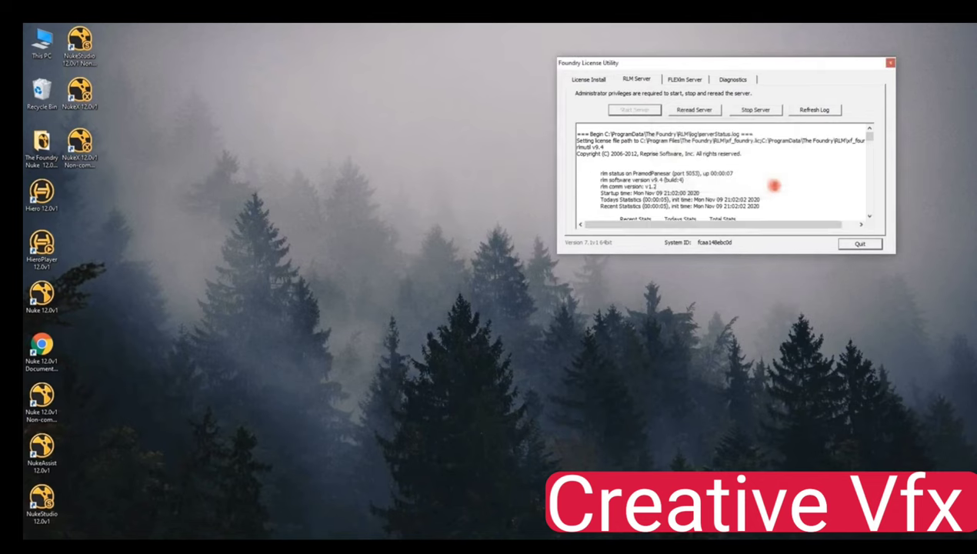
pyautogui.doubleClick(78, 108)
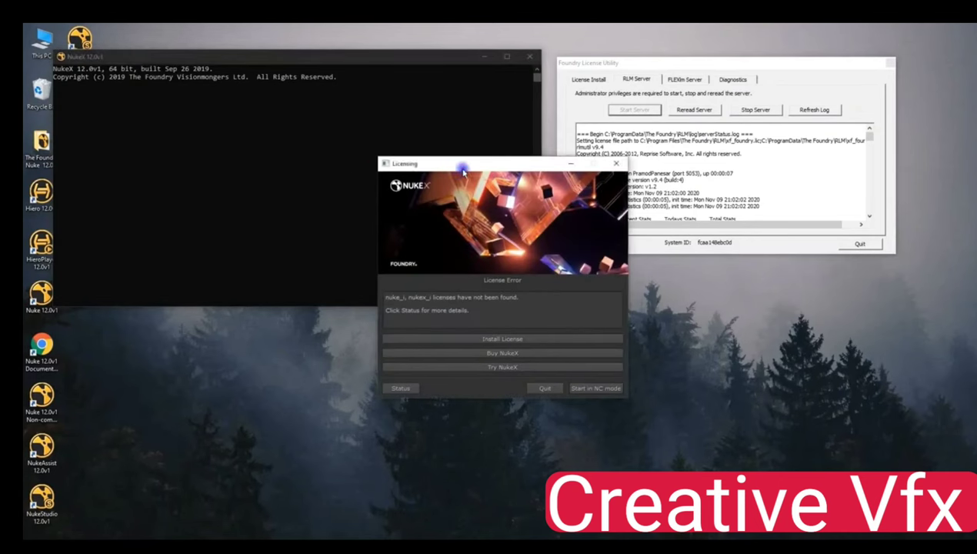
pyautogui.moveTo(467, 164); pyautogui.dragTo(387, 145)
pyautogui.click(254, 121)
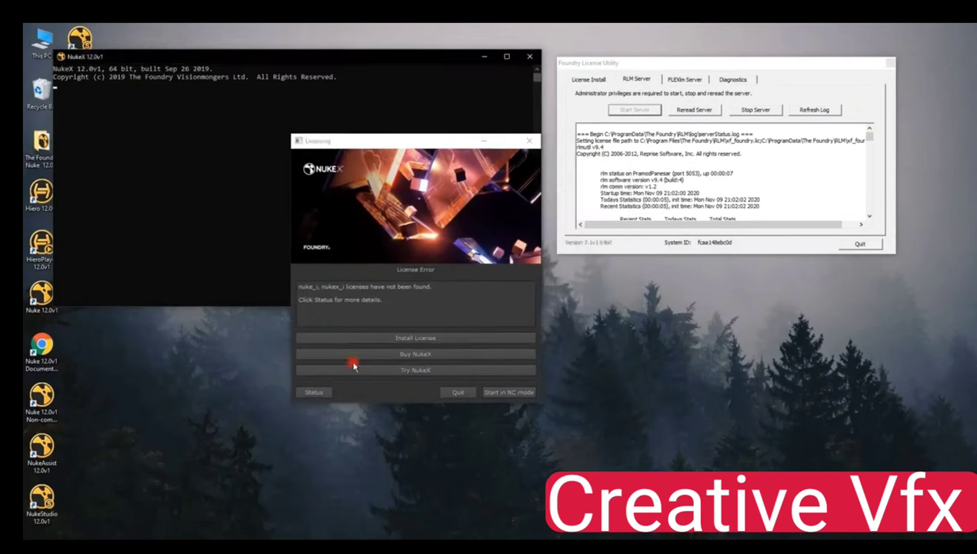
pyautogui.moveTo(412, 143); pyautogui.dragTo(363, 126)
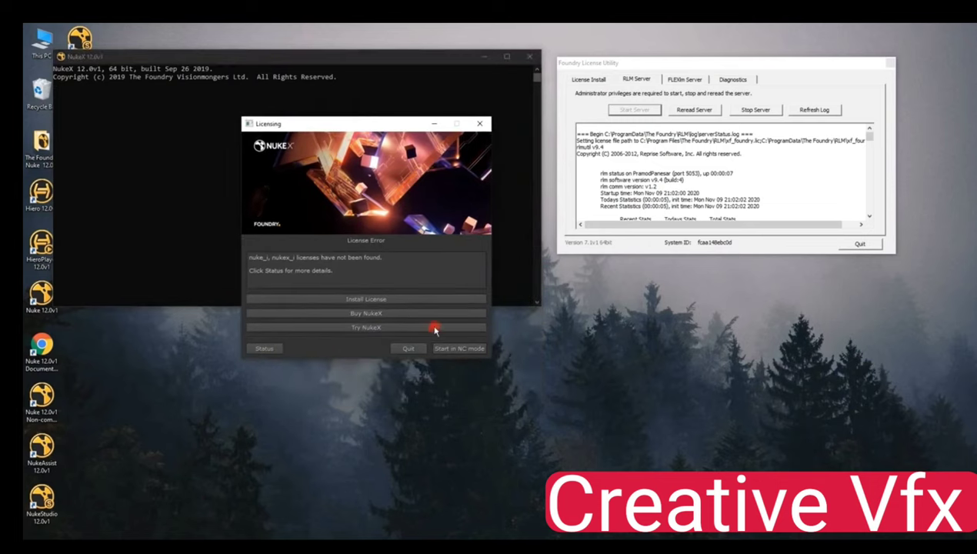
pyautogui.click(348, 302)
pyautogui.click(357, 289)
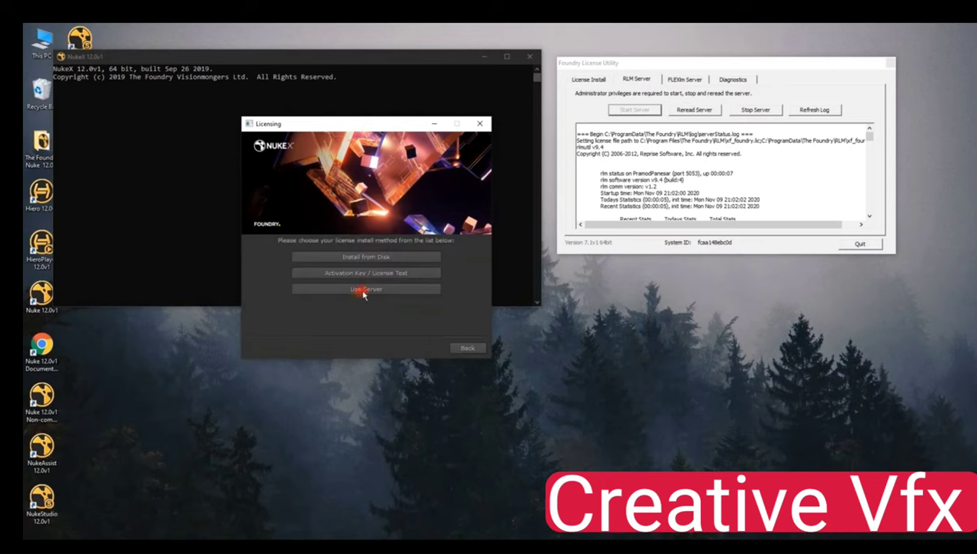
pyautogui.click(333, 257)
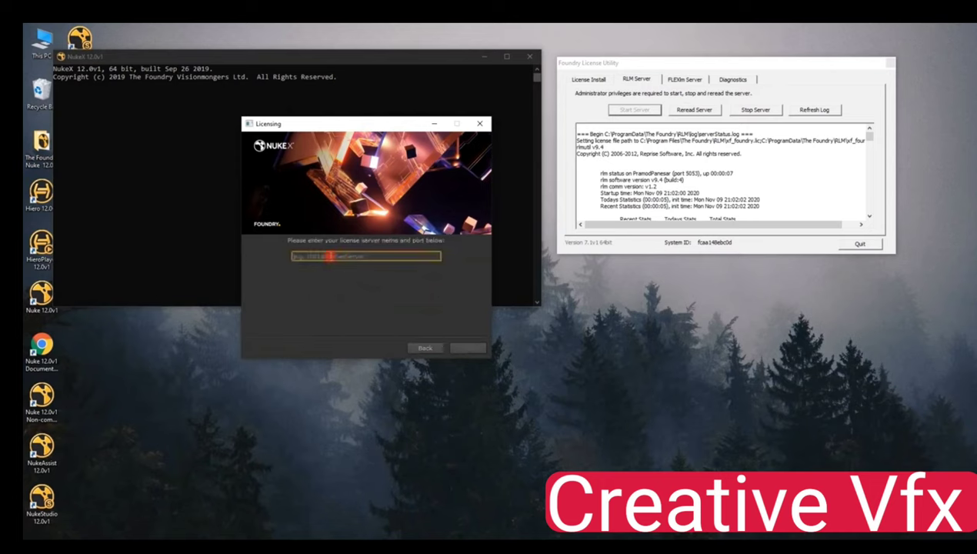
pyautogui.write('5053@127.0.0')
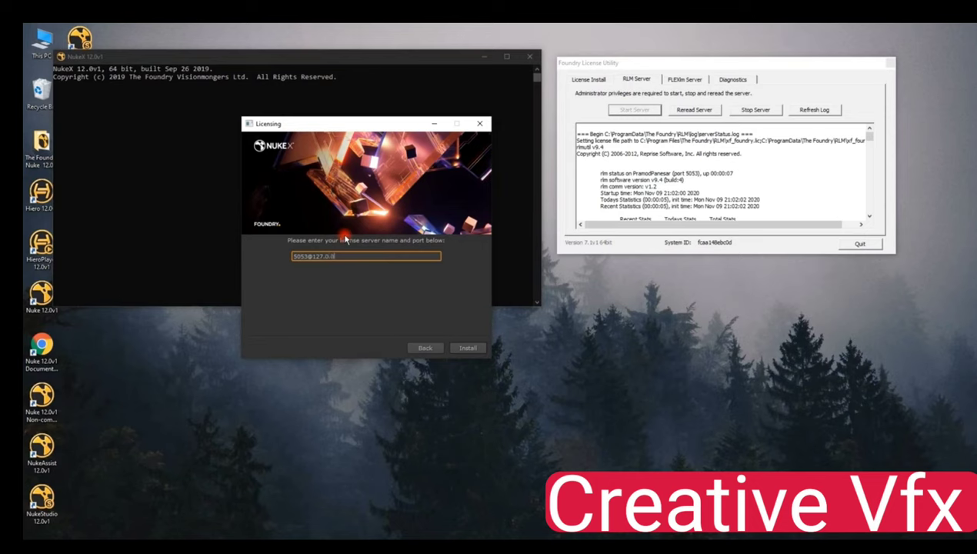
pyautogui.write('.1')
pyautogui.click(468, 348)
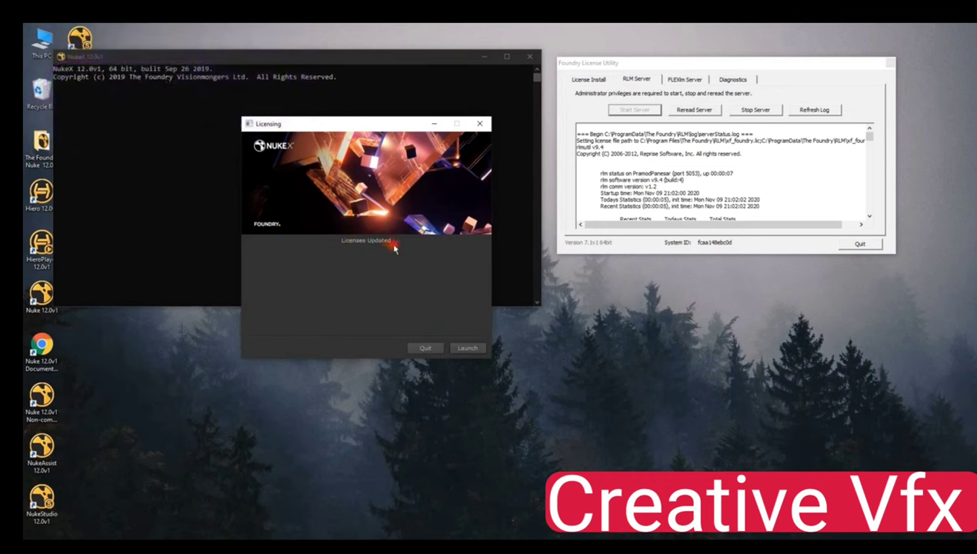
pyautogui.click(467, 348)
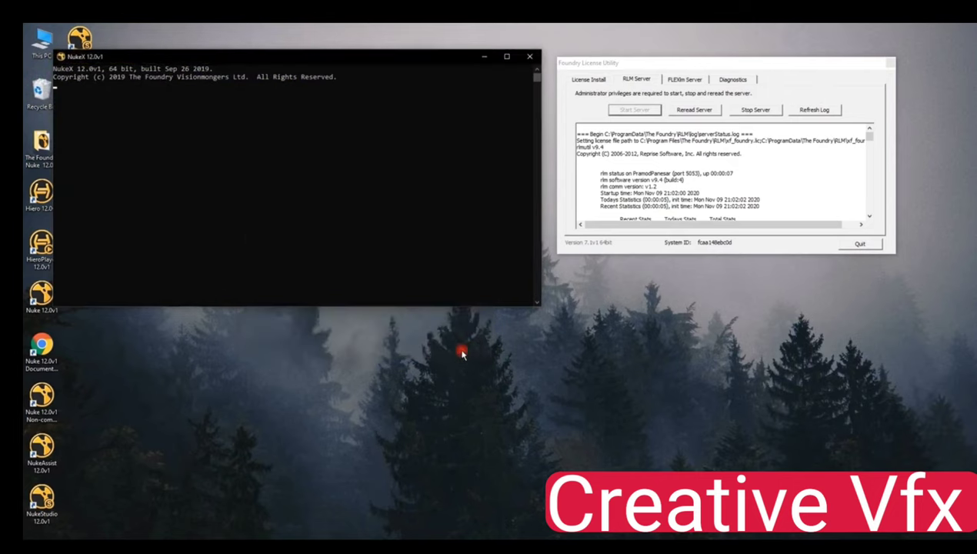